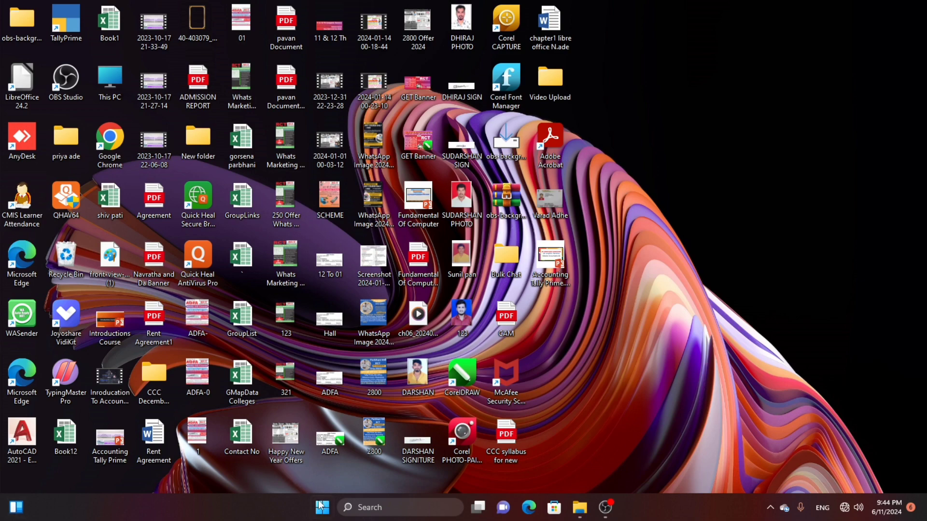
Step: Search for LibreOffice Writer, open it with a blank document and dismiss the default file formats notice
{"action": "left_click", "coordinate": [362, 507]}
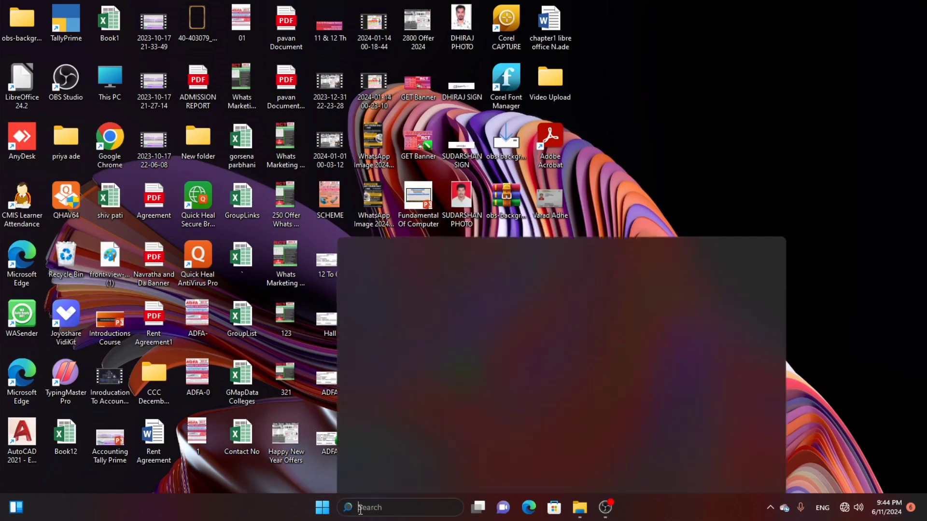
{"action": "type", "text": "tLIBR"}
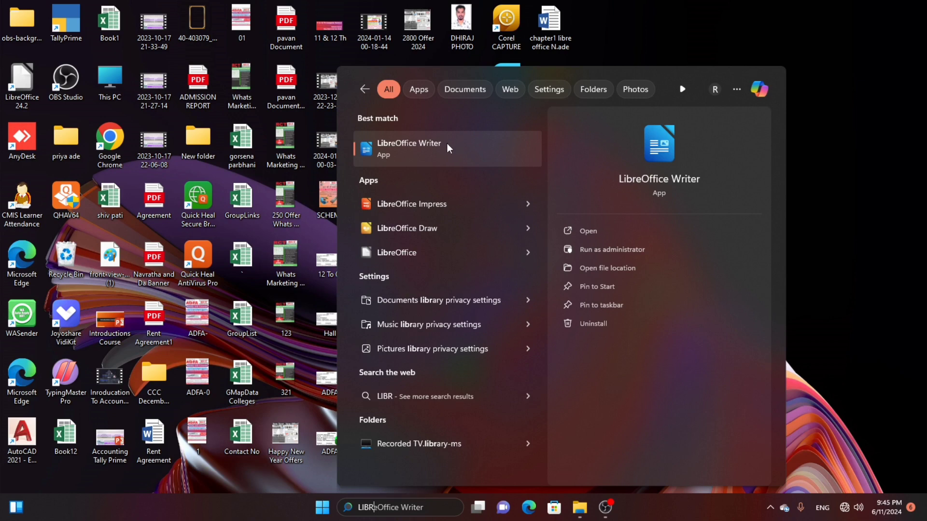
{"action": "left_click", "coordinate": [419, 145]}
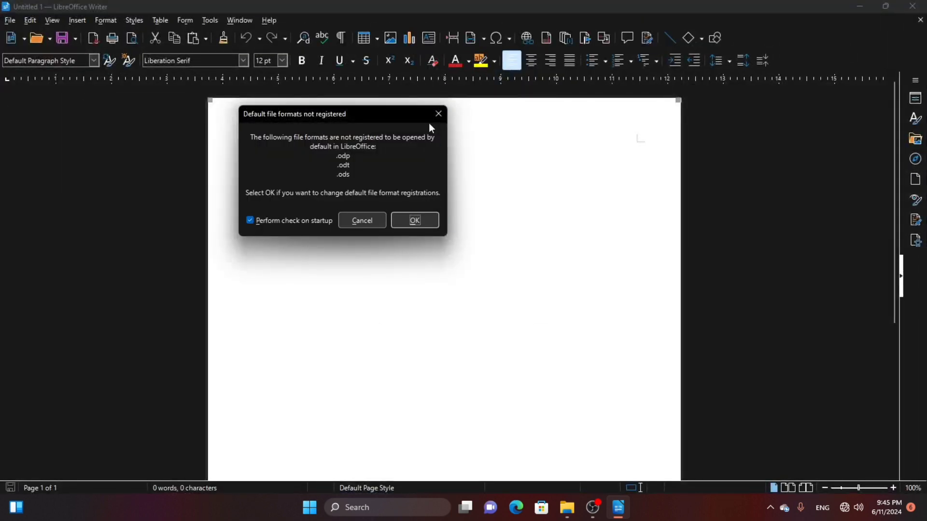
{"action": "left_click", "coordinate": [439, 114]}
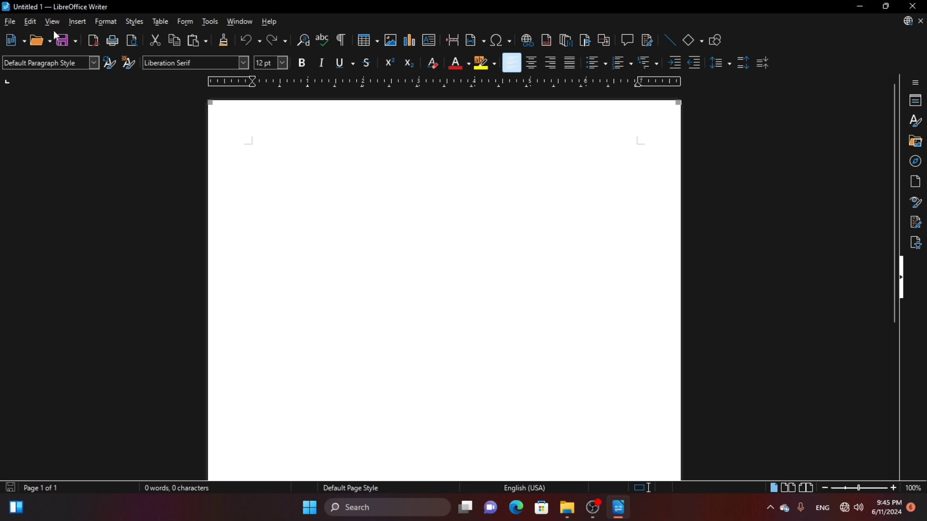
{"action": "left_click", "coordinate": [10, 22]}
{"action": "left_click", "coordinate": [20, 22]}
{"action": "left_click", "coordinate": [86, 22]}
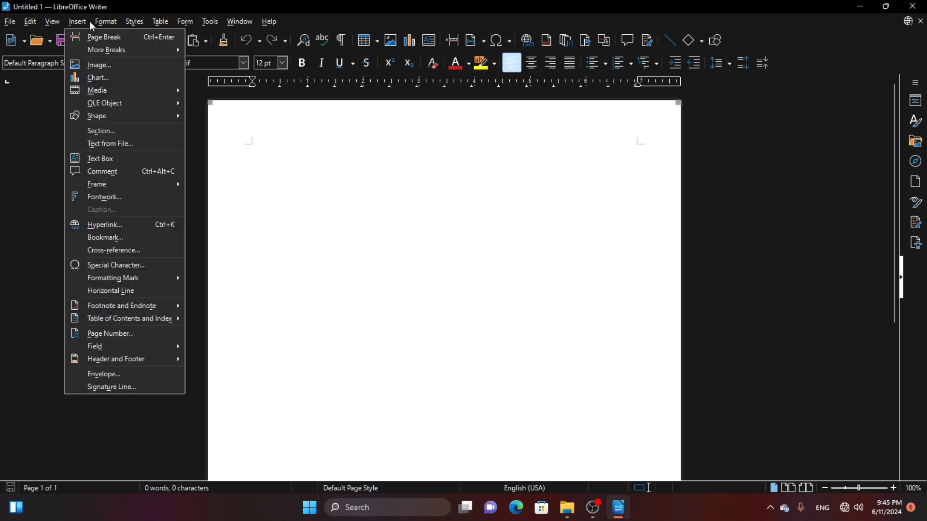
{"action": "left_click", "coordinate": [87, 22]}
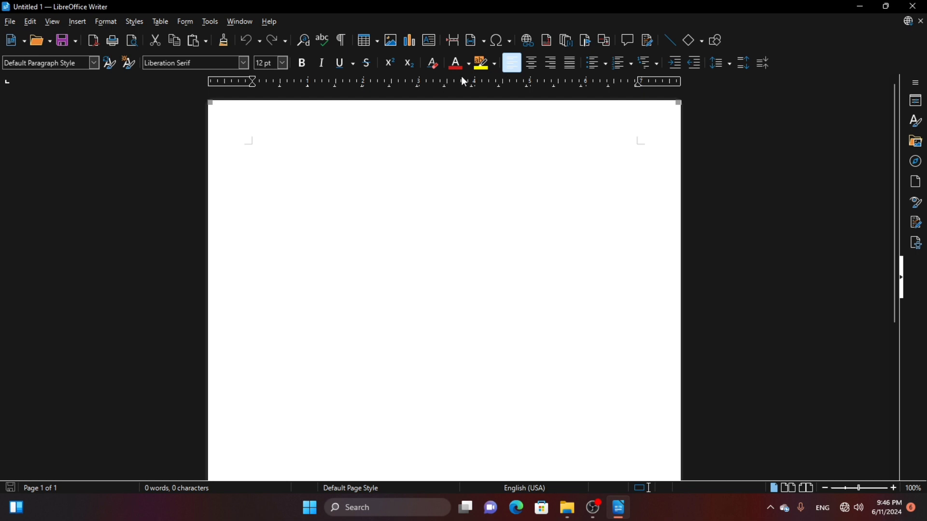
Step: Enter the heading "RCT COMPUTER INSTITUTE" on the first line of the blank document
{"action": "type", "text": "RCT COMPUY"}
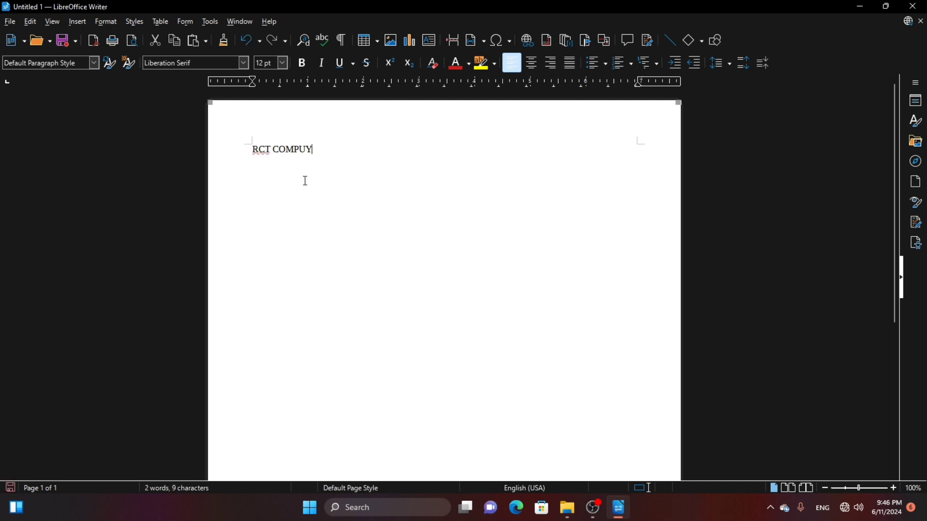
{"action": "key", "text": "BackSpace"}
{"action": "type", "text": "TER INSTITU"}
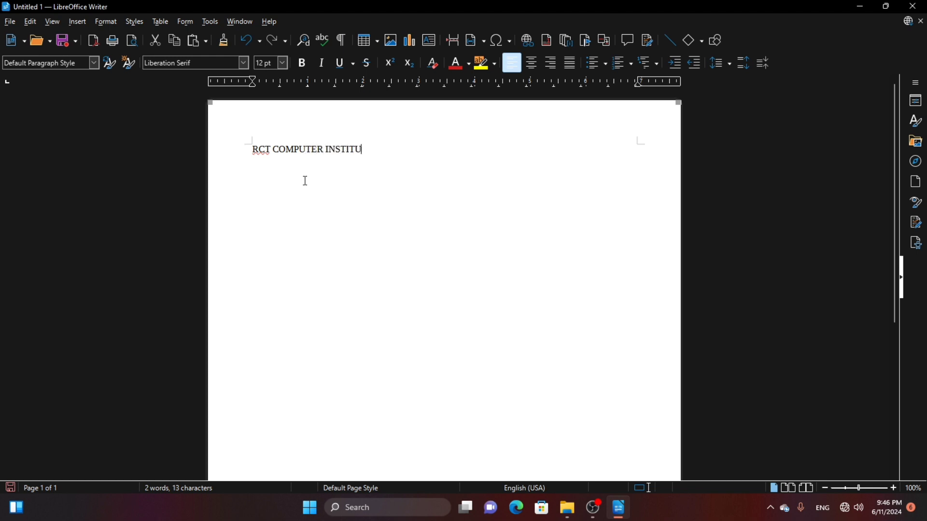
{"action": "type", "text": "TE"}
Step: Set the font size of the words "RCT COMPUTER" to 40 pt
{"action": "left_click_drag", "start_coordinate": [323, 150], "coordinate": [252, 150]}
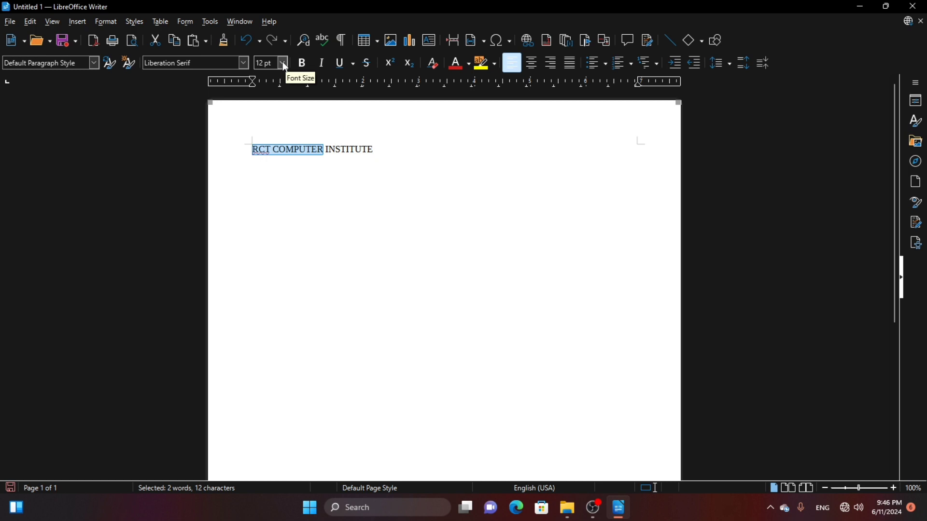
{"action": "left_click", "coordinate": [283, 63]}
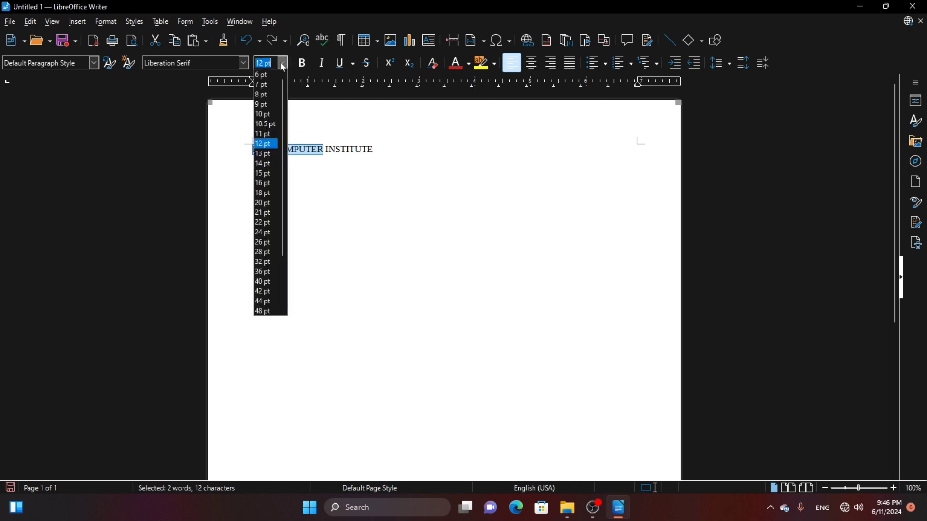
{"action": "left_click", "coordinate": [263, 282]}
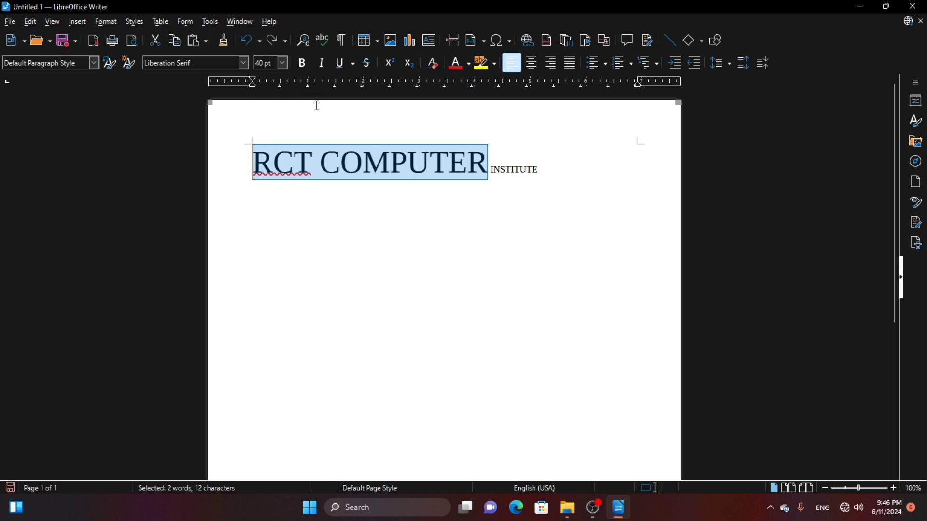
{"action": "left_click", "coordinate": [540, 182]}
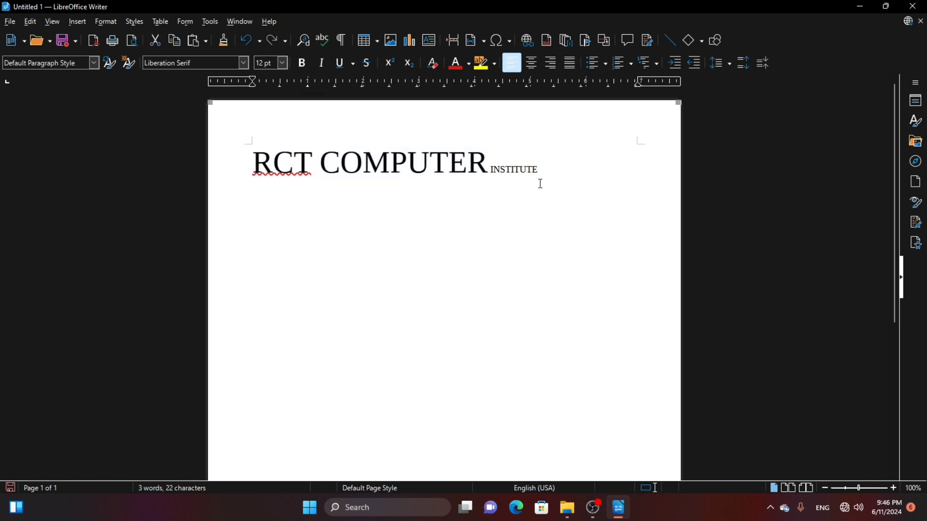
Step: Try the Stencil font on the words "RCT COMPUTER" in the heading
{"action": "left_click", "coordinate": [243, 63]}
{"action": "left_click", "coordinate": [432, 237]}
{"action": "left_click_drag", "start_coordinate": [488, 163], "coordinate": [251, 158]}
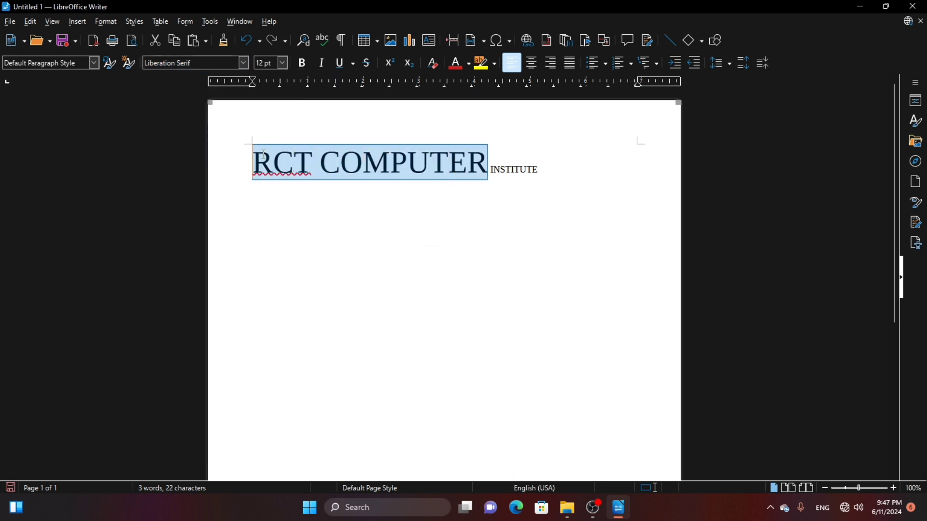
{"action": "left_click", "coordinate": [249, 63]}
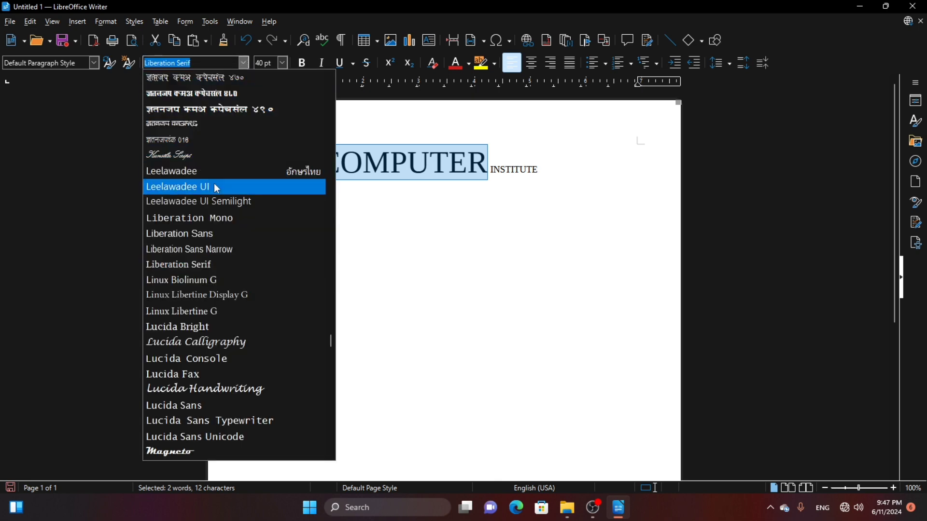
{"action": "scroll", "coordinate": [216, 186], "scroll_direction": "down", "scroll_amount": 2}
{"action": "scroll", "coordinate": [217, 189], "scroll_direction": "down", "scroll_amount": 20}
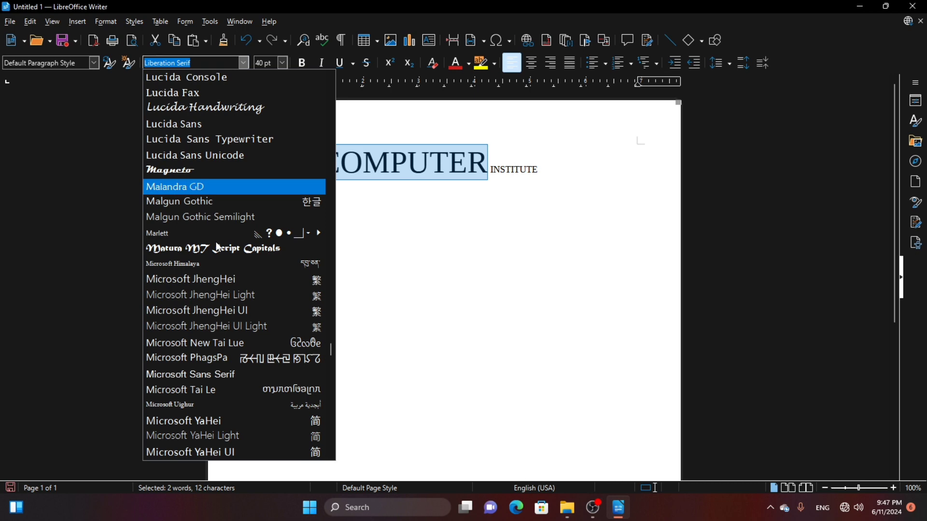
{"action": "scroll", "coordinate": [215, 277], "scroll_direction": "down", "scroll_amount": 15}
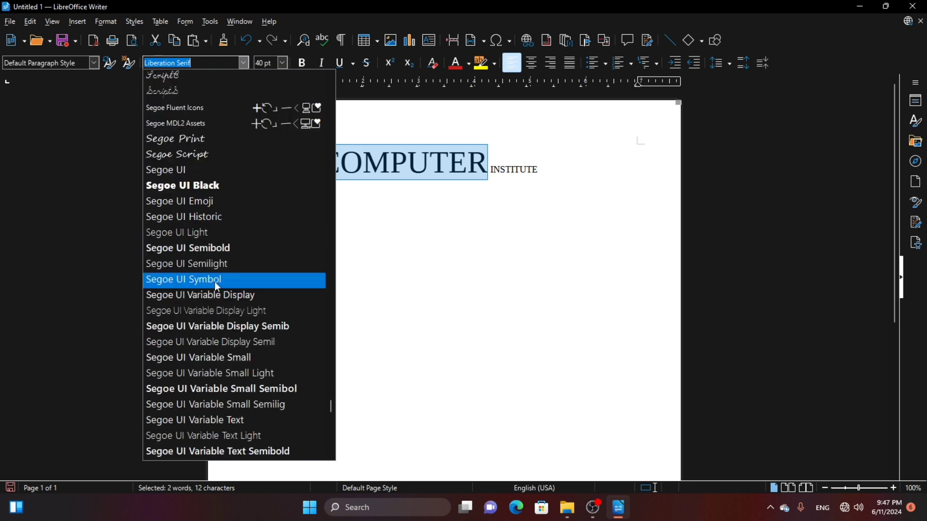
{"action": "scroll", "coordinate": [212, 365], "scroll_direction": "down", "scroll_amount": 11}
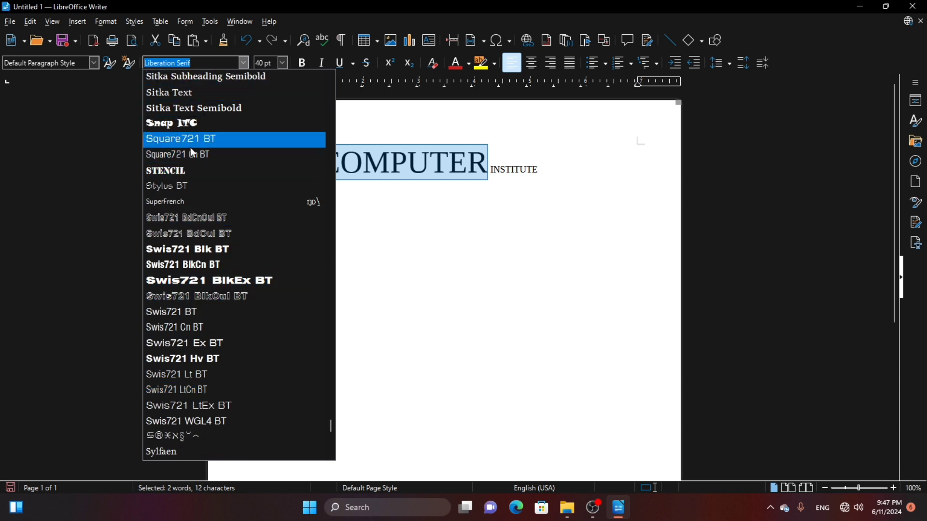
{"action": "left_click", "coordinate": [196, 171]}
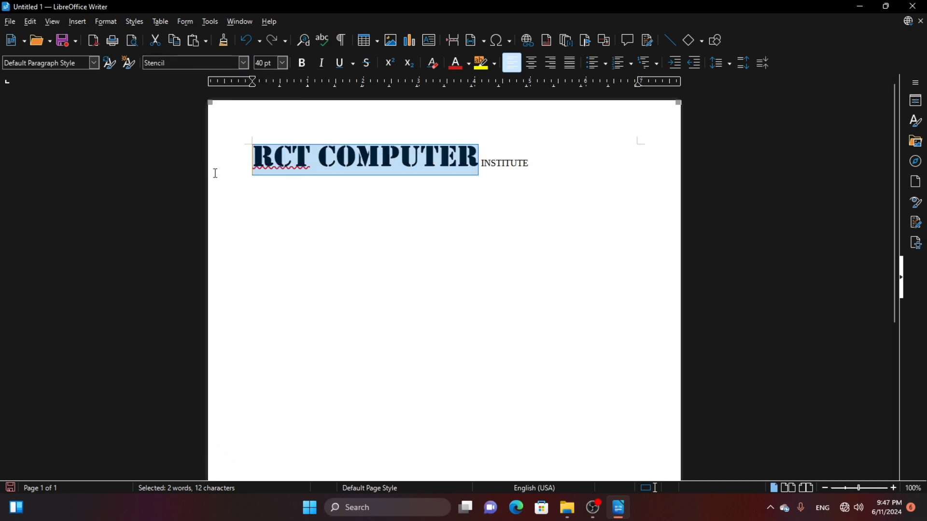
Step: Try the Magneto font on the selected words "RCT COMPUTER"
{"action": "left_click", "coordinate": [196, 63]}
{"action": "left_click", "coordinate": [244, 64]}
{"action": "scroll", "coordinate": [179, 212], "scroll_direction": "down", "scroll_amount": 20}
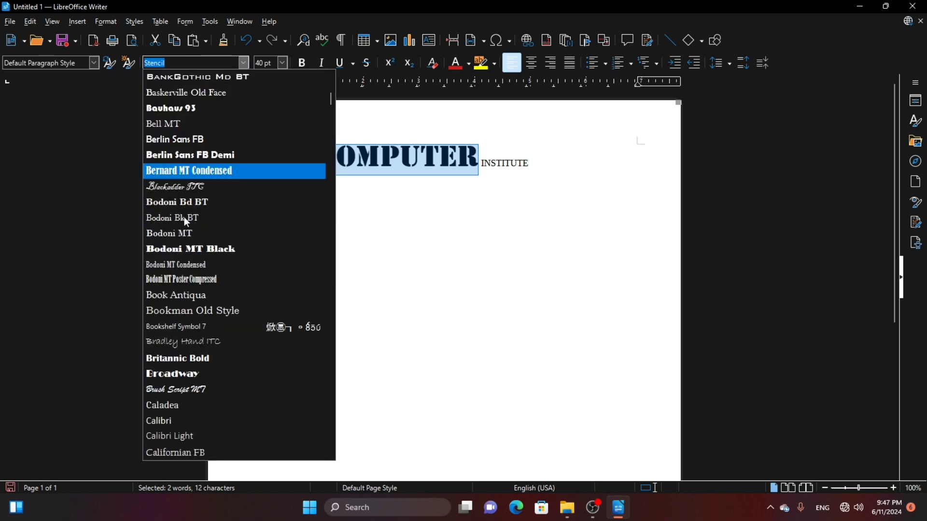
{"action": "scroll", "coordinate": [184, 213], "scroll_direction": "down", "scroll_amount": 20}
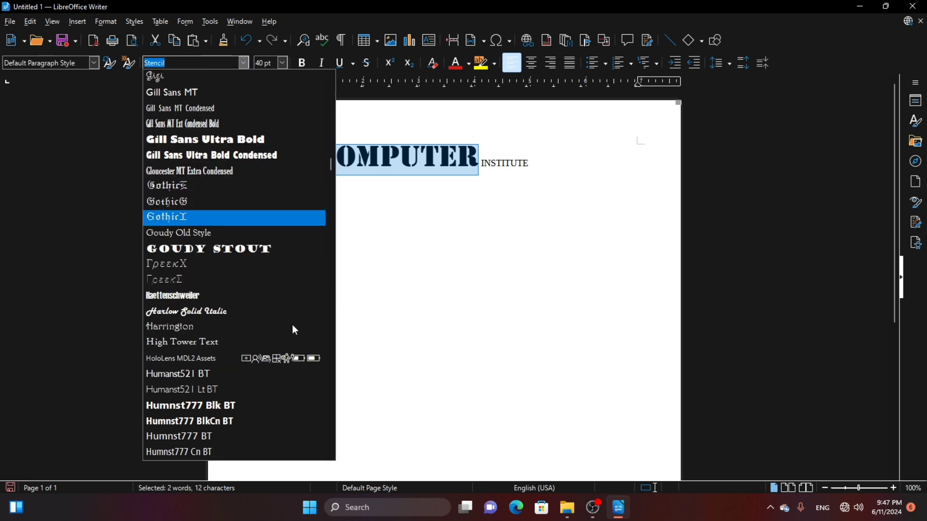
{"action": "scroll", "coordinate": [218, 262], "scroll_direction": "down", "scroll_amount": 20}
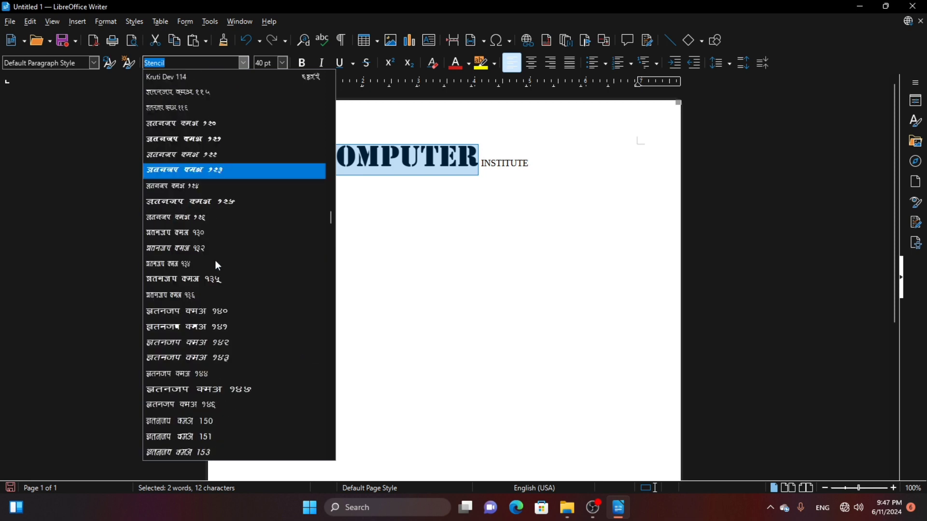
{"action": "scroll", "coordinate": [215, 260], "scroll_direction": "down", "scroll_amount": 20}
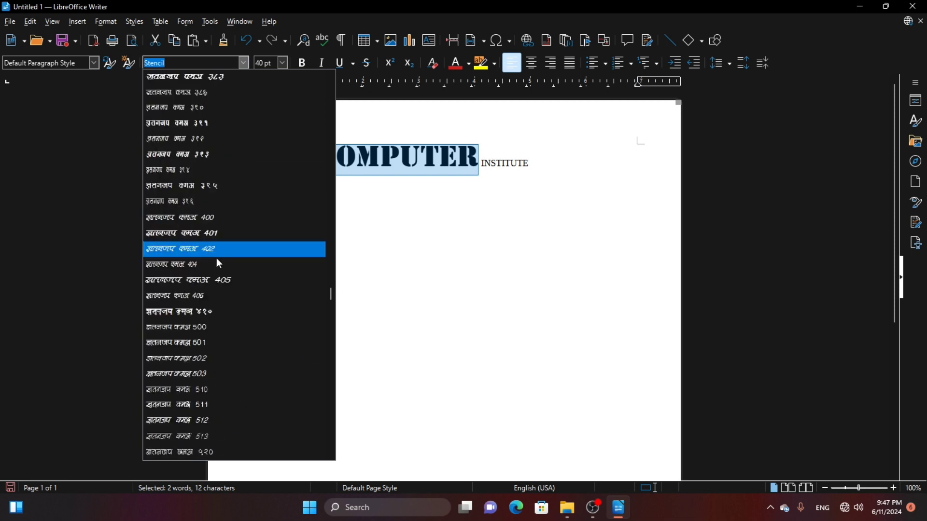
{"action": "scroll", "coordinate": [220, 255], "scroll_direction": "down", "scroll_amount": 15}
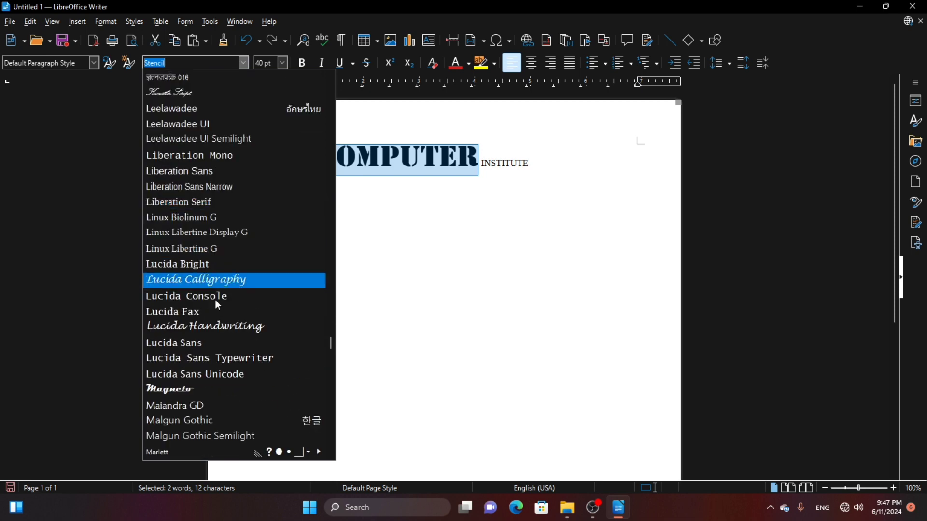
{"action": "left_click", "coordinate": [207, 393]}
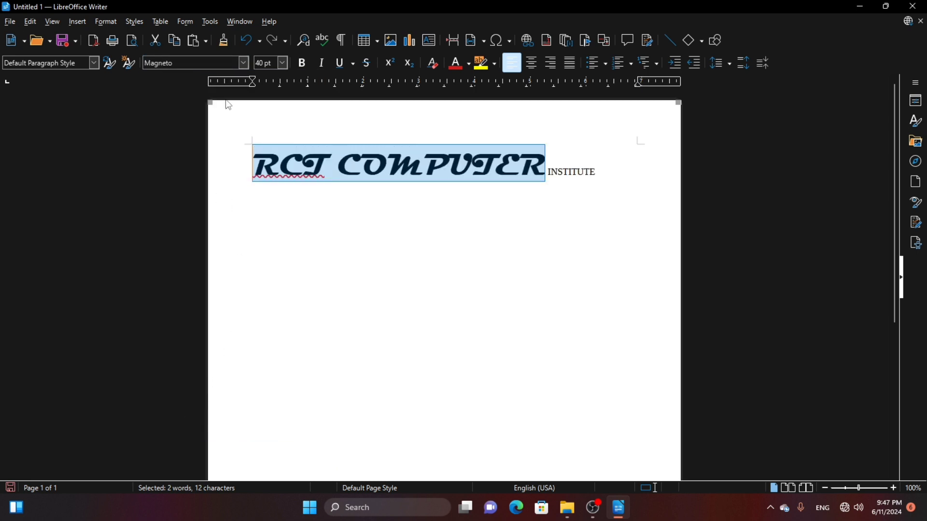
Step: Try the Arial Rounded MT Bold and Blackadder ITC fonts on the selected words "RCT COMPUTER"
{"action": "left_click", "coordinate": [244, 63]}
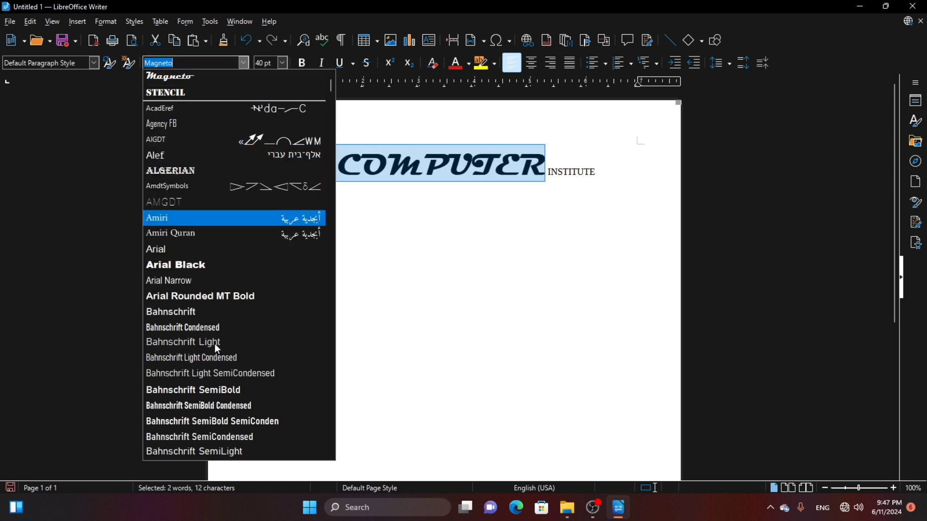
{"action": "left_click", "coordinate": [237, 297]}
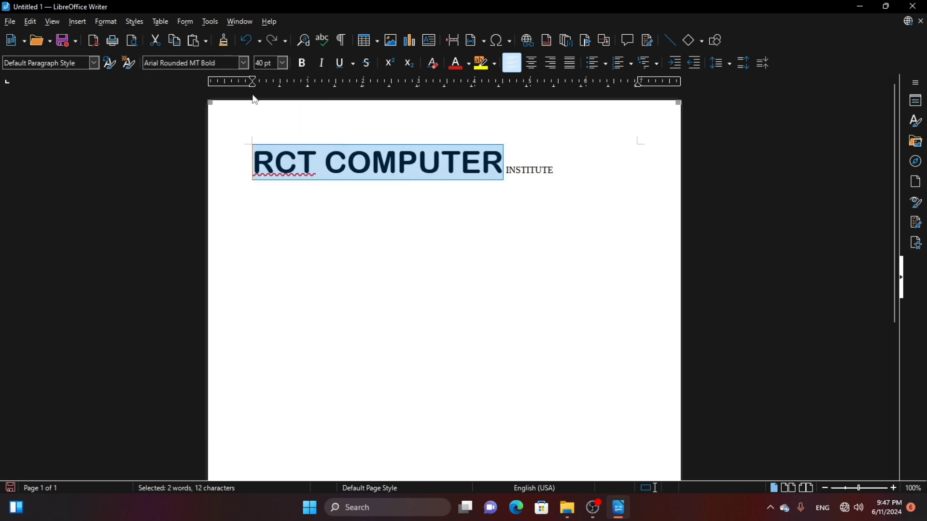
{"action": "left_click", "coordinate": [242, 64]}
{"action": "scroll", "coordinate": [217, 286], "scroll_direction": "down", "scroll_amount": 9}
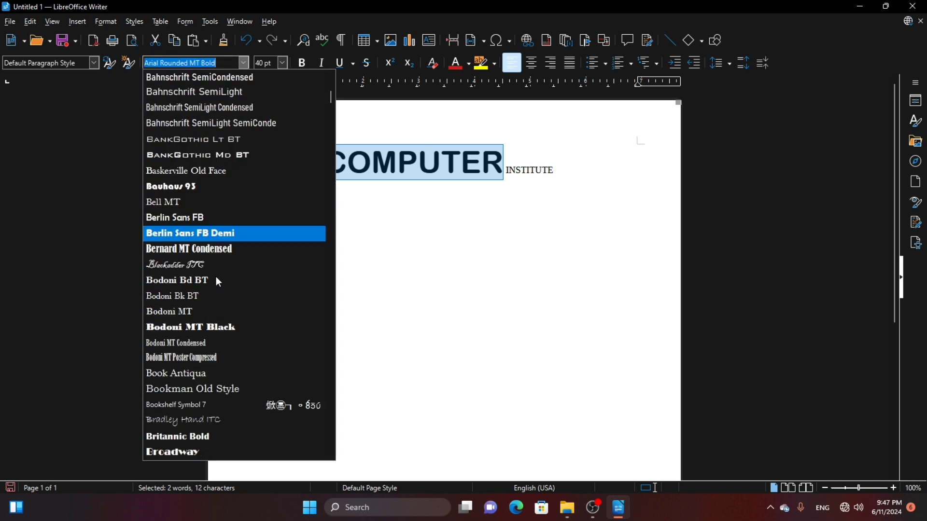
{"action": "left_click", "coordinate": [277, 219]}
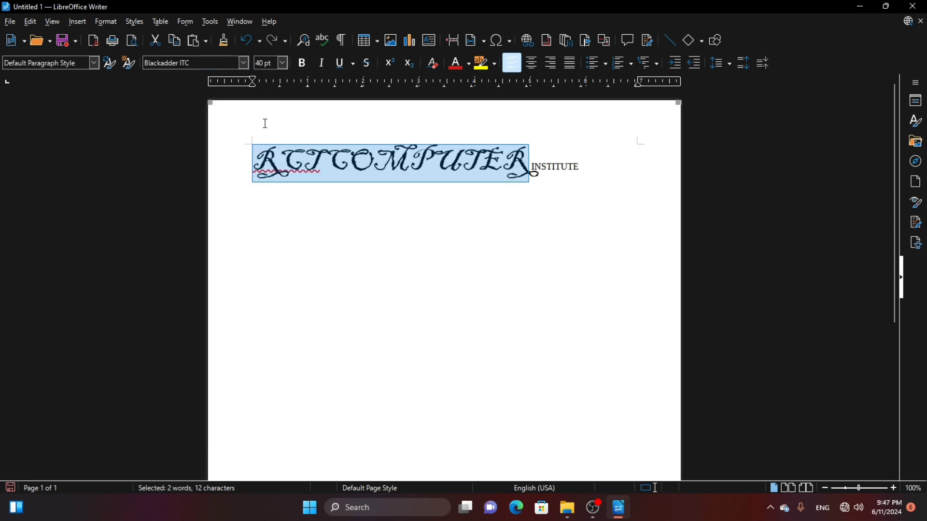
Step: Change the font of the selected words "RCT COMPUTER" to Bodoni MT Black
{"action": "left_click", "coordinate": [244, 62]}
{"action": "scroll", "coordinate": [199, 347], "scroll_direction": "down", "scroll_amount": 6}
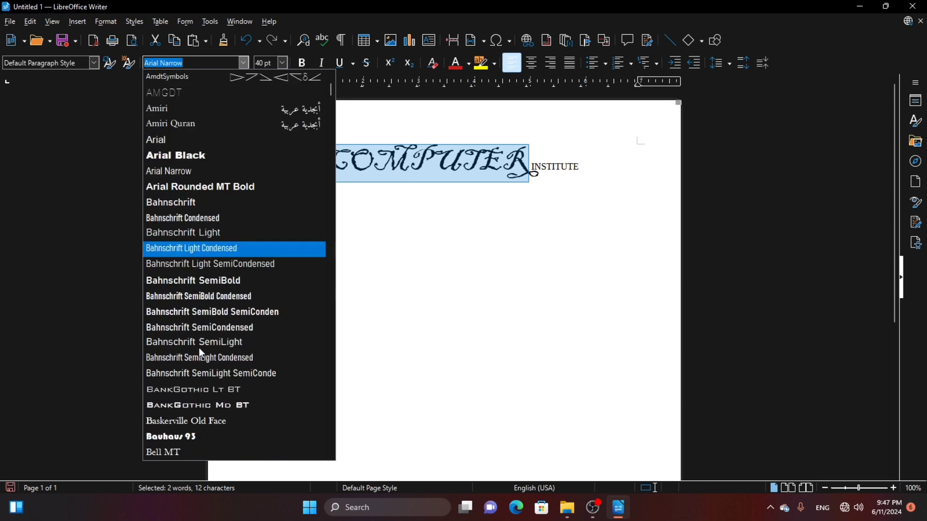
{"action": "left_click", "coordinate": [217, 436]}
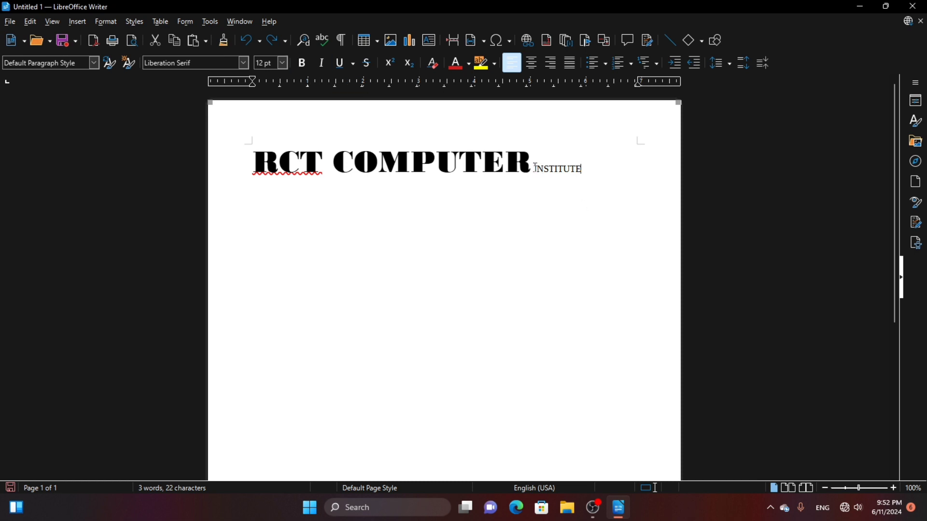
Step: Set the word "INSTITUTE" in the heading to 26 pt and make it bold
{"action": "left_click_drag", "start_coordinate": [533, 169], "coordinate": [582, 168]}
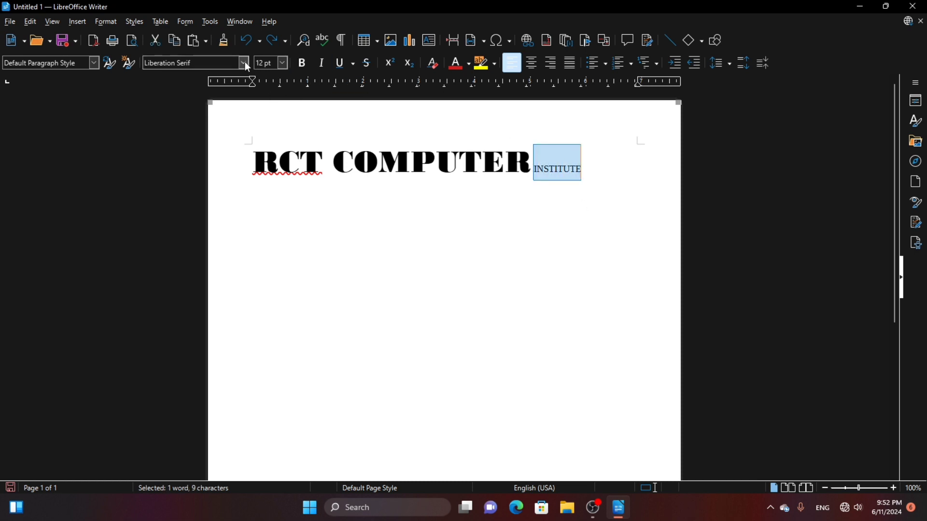
{"action": "left_click", "coordinate": [244, 63]}
{"action": "scroll", "coordinate": [205, 290], "scroll_direction": "down", "scroll_amount": 1}
{"action": "scroll", "coordinate": [204, 294], "scroll_direction": "down", "scroll_amount": 1}
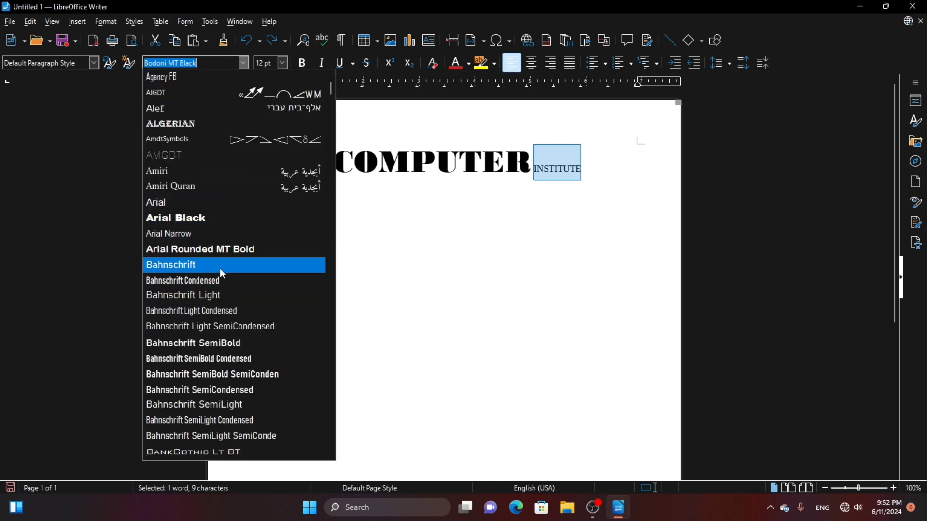
{"action": "left_click", "coordinate": [281, 64]}
{"action": "left_click", "coordinate": [283, 61]}
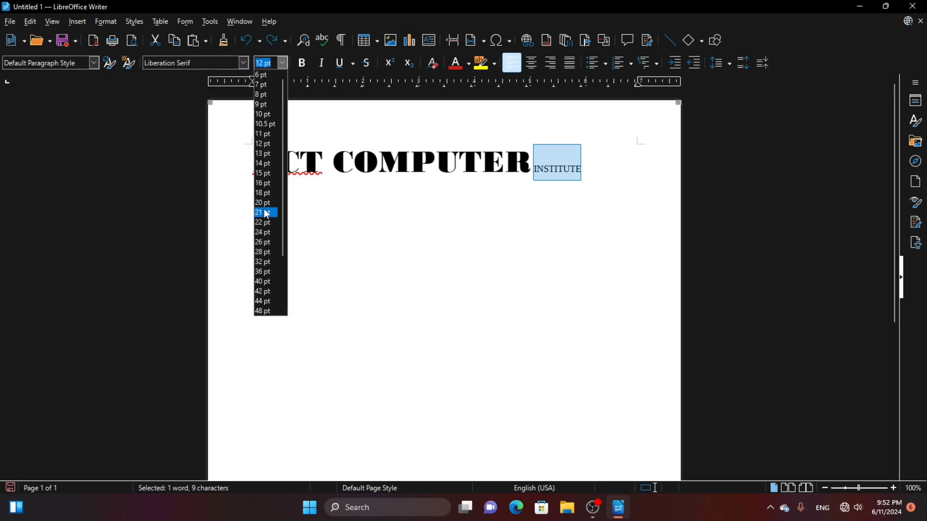
{"action": "left_click", "coordinate": [264, 242]}
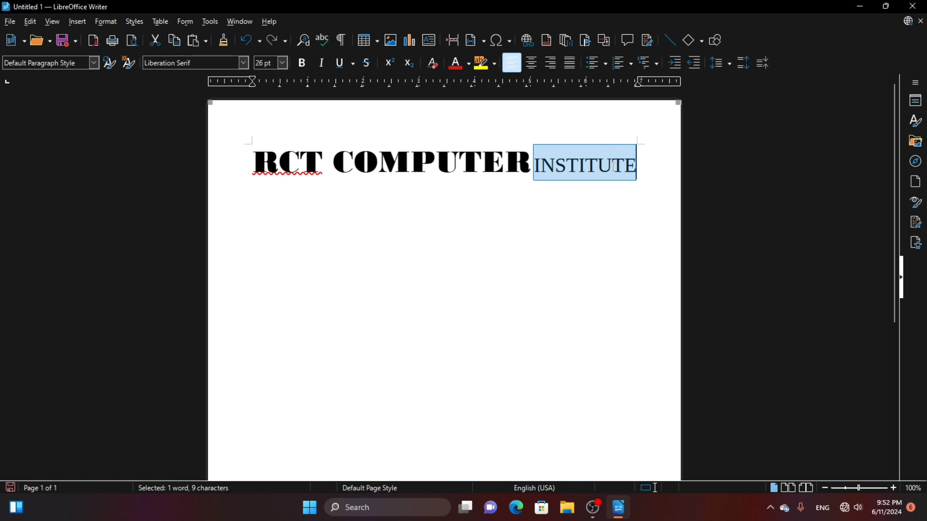
{"action": "left_click", "coordinate": [302, 63]}
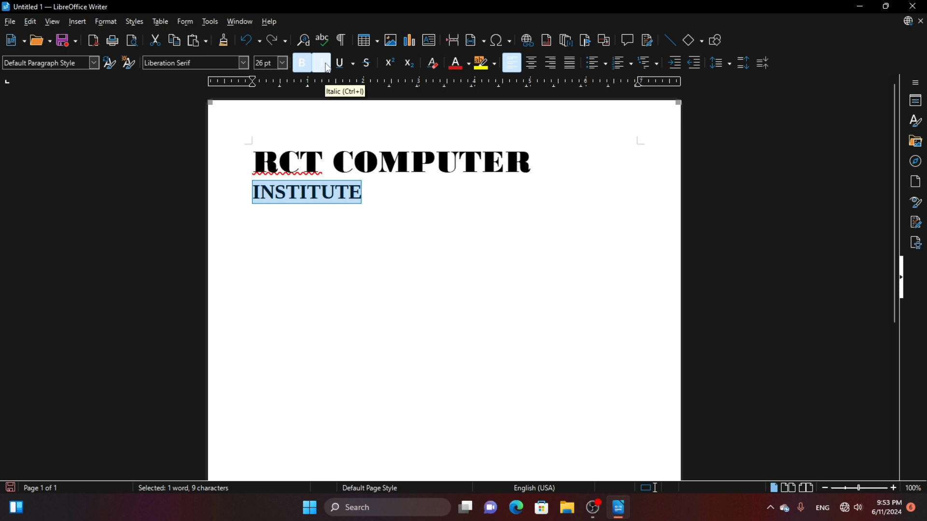
Step: Toggle italic on and off for the selected word "INSTITUTE", ending with italic applied
{"action": "left_click", "coordinate": [328, 68]}
{"action": "left_click", "coordinate": [328, 68]}
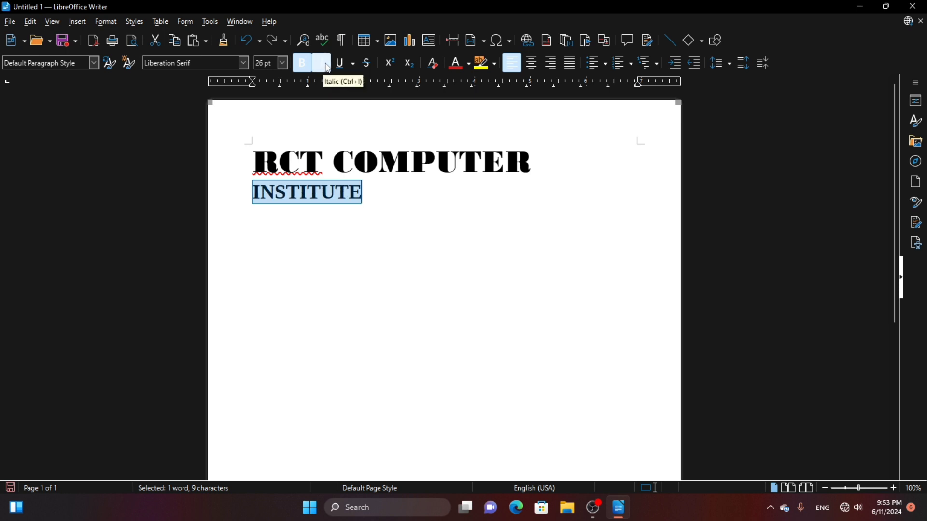
{"action": "left_click", "coordinate": [329, 68]}
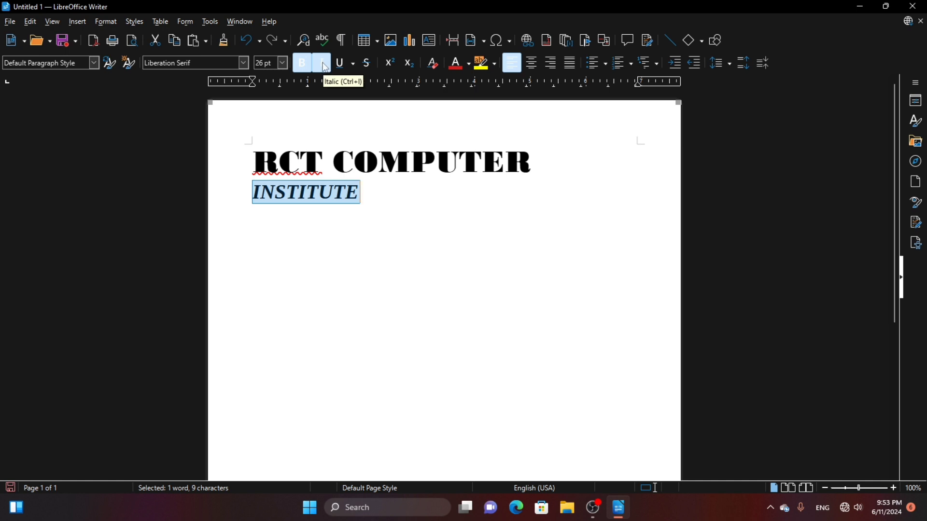
{"action": "left_click", "coordinate": [326, 68]}
{"action": "left_click", "coordinate": [326, 68]}
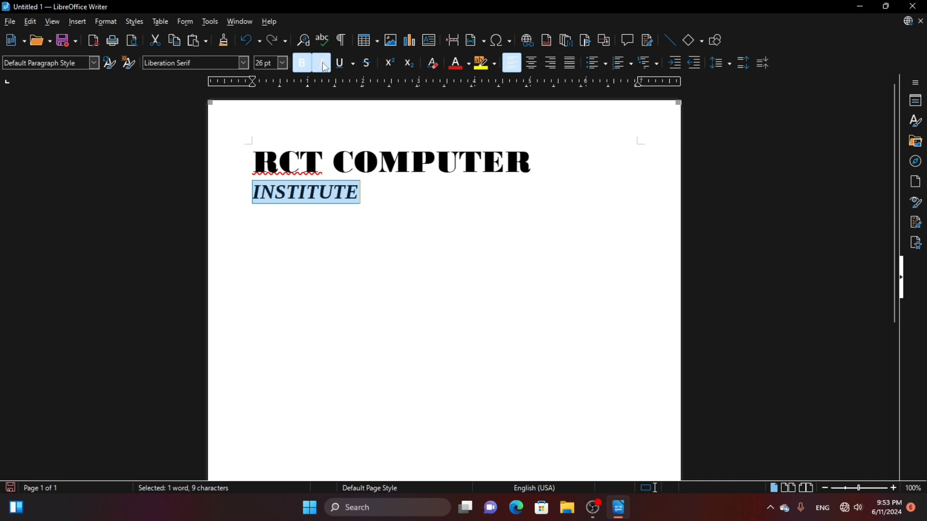
{"action": "left_click", "coordinate": [326, 68]}
{"action": "left_click", "coordinate": [326, 67]}
{"action": "left_click", "coordinate": [326, 68]}
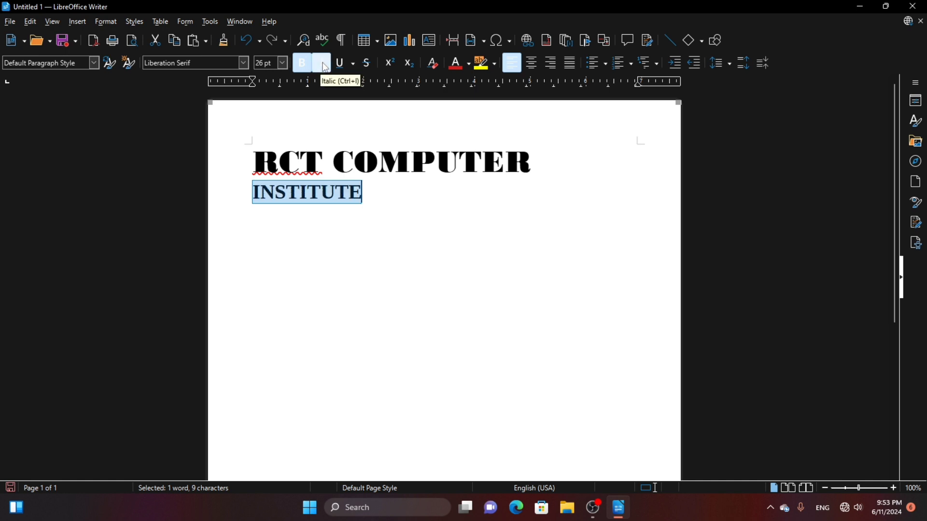
{"action": "left_click", "coordinate": [326, 68]}
{"action": "left_click", "coordinate": [326, 68]}
{"action": "left_click", "coordinate": [326, 68]}
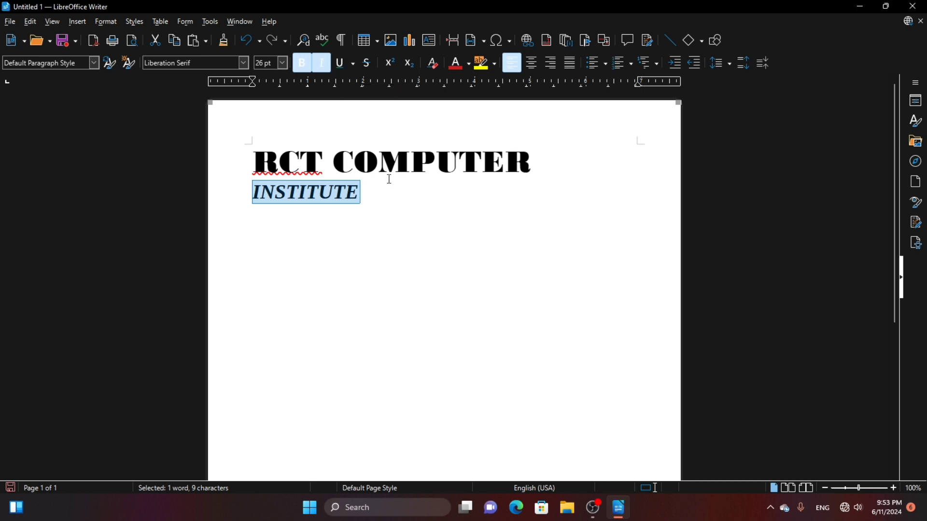
Step: Underline the words "RCT COMPUTER" in the heading
{"action": "left_click_drag", "start_coordinate": [252, 158], "coordinate": [555, 164]}
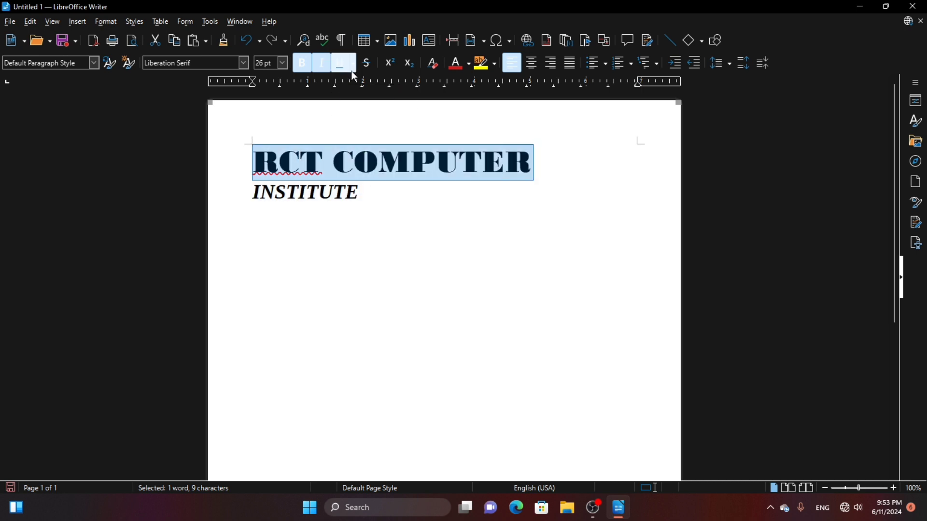
{"action": "left_click", "coordinate": [341, 63]}
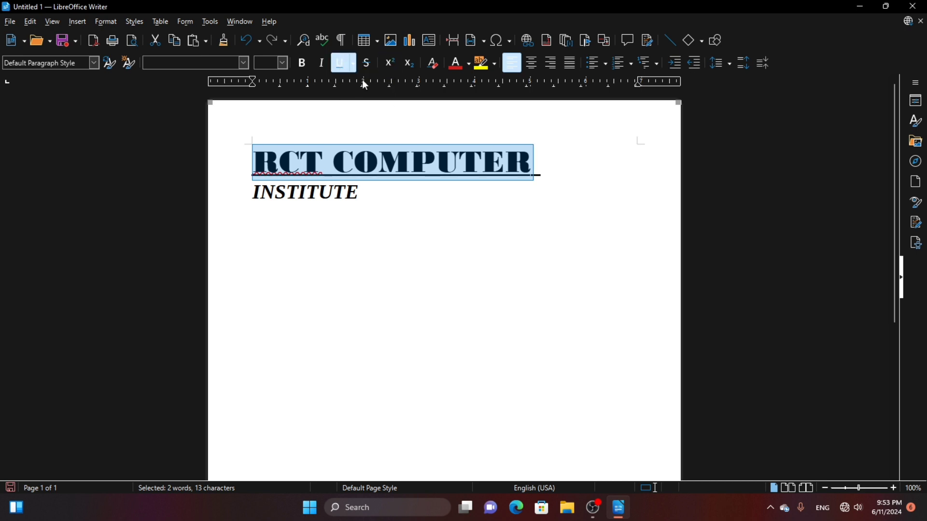
{"action": "left_click", "coordinate": [379, 194]}
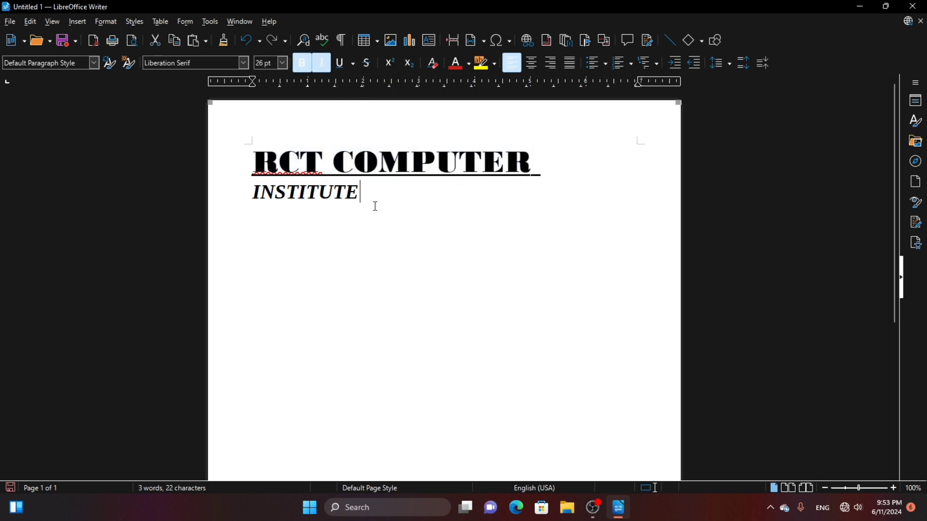
Step: Apply strikethrough to the word "INSTITUTE" in the heading
{"action": "left_click_drag", "start_coordinate": [375, 202], "coordinate": [257, 191]}
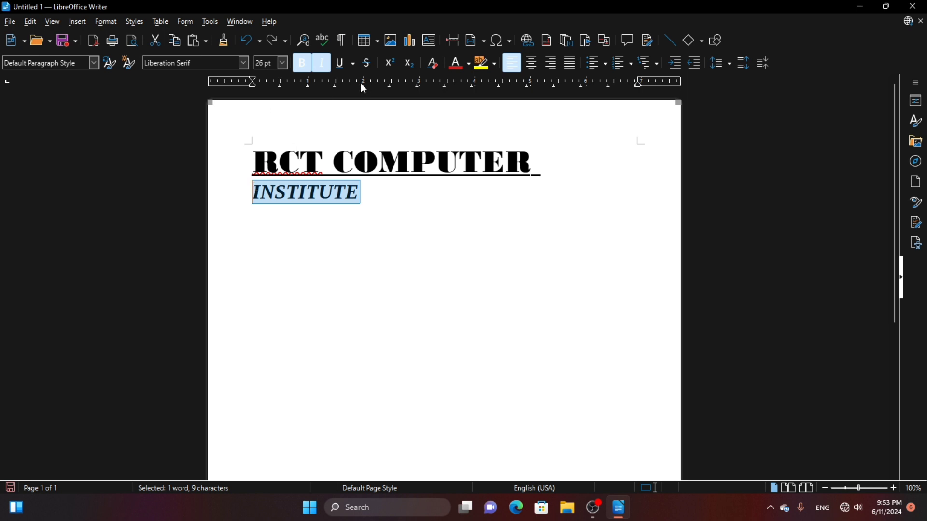
{"action": "left_click", "coordinate": [367, 65]}
{"action": "left_click", "coordinate": [382, 197]}
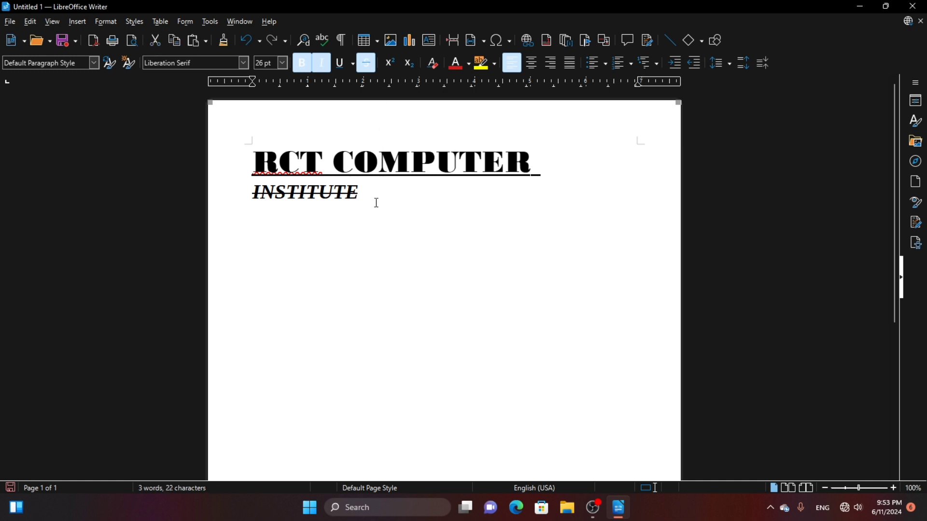
Step: Add the text "H2O" below the heading, leaving one empty line between, and remove its strikethrough
{"action": "key", "text": "Return"}
{"action": "type", "text": "H2O"}
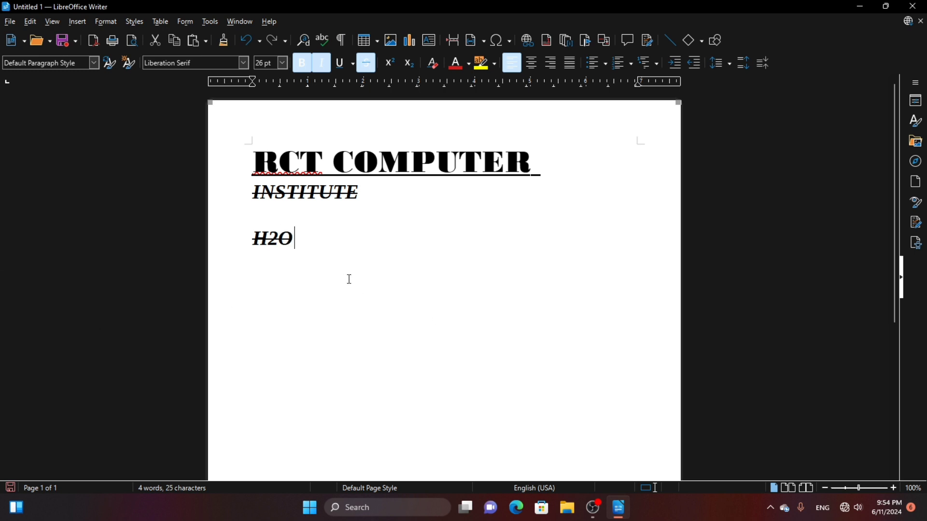
{"action": "left_click_drag", "start_coordinate": [295, 239], "coordinate": [251, 237]}
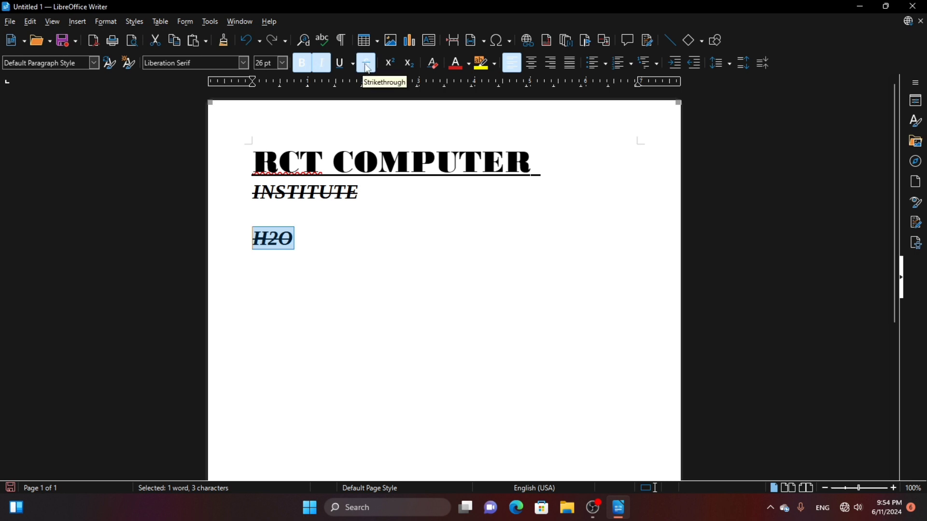
{"action": "left_click", "coordinate": [366, 62]}
{"action": "left_click", "coordinate": [287, 248]}
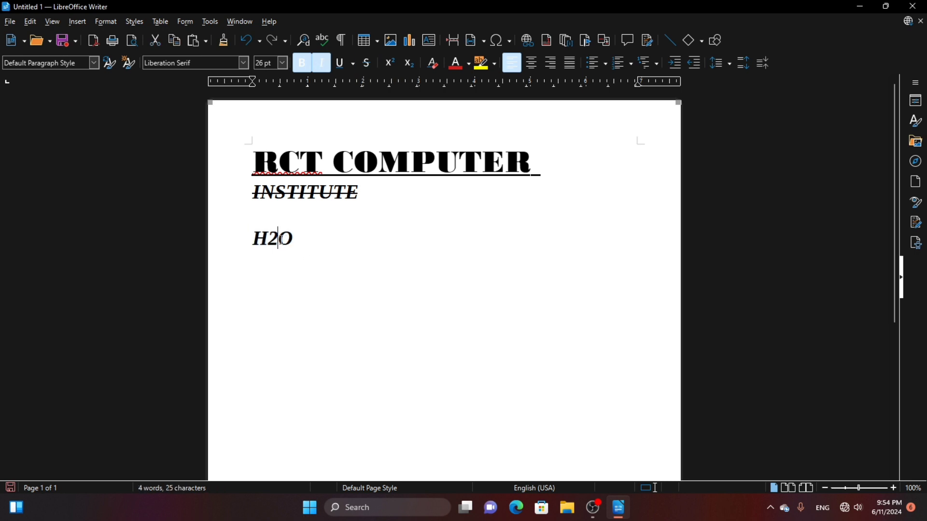
Step: Format the 2 in "H2O" as subscript
{"action": "left_click_drag", "start_coordinate": [279, 239], "coordinate": [268, 239]}
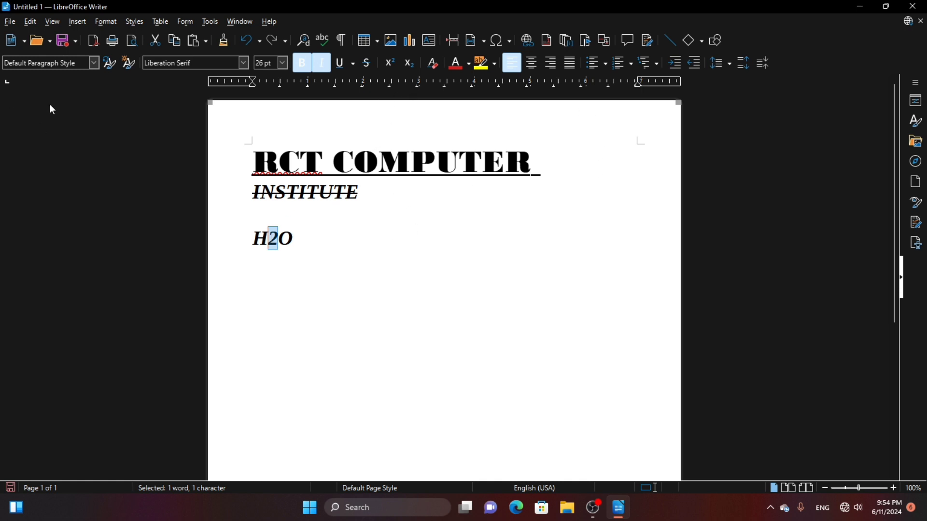
{"action": "left_click", "coordinate": [413, 68]}
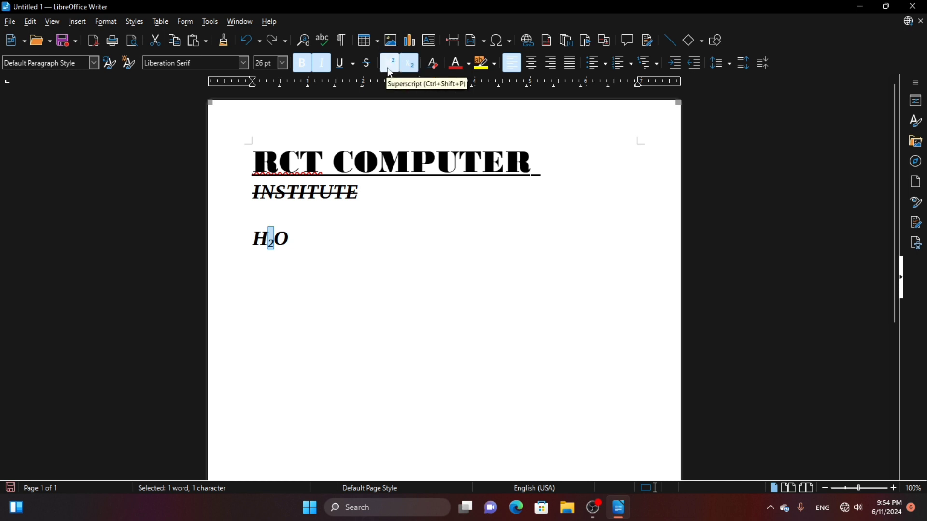
{"action": "left_click", "coordinate": [336, 209]}
Step: Add "52" below the water formula after one empty line and format its 2 as superscript
{"action": "left_click", "coordinate": [321, 238]}
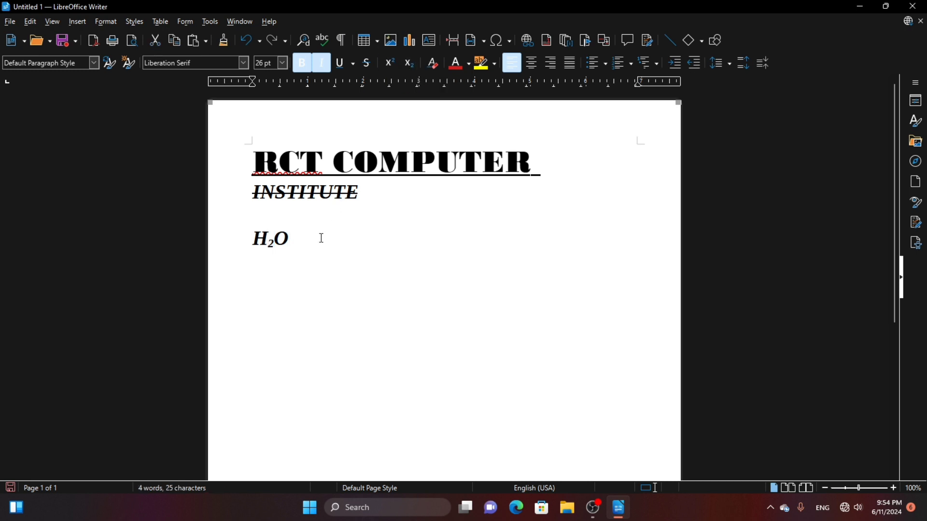
{"action": "type", "text": "52"}
{"action": "key", "text": "shift+Left"}
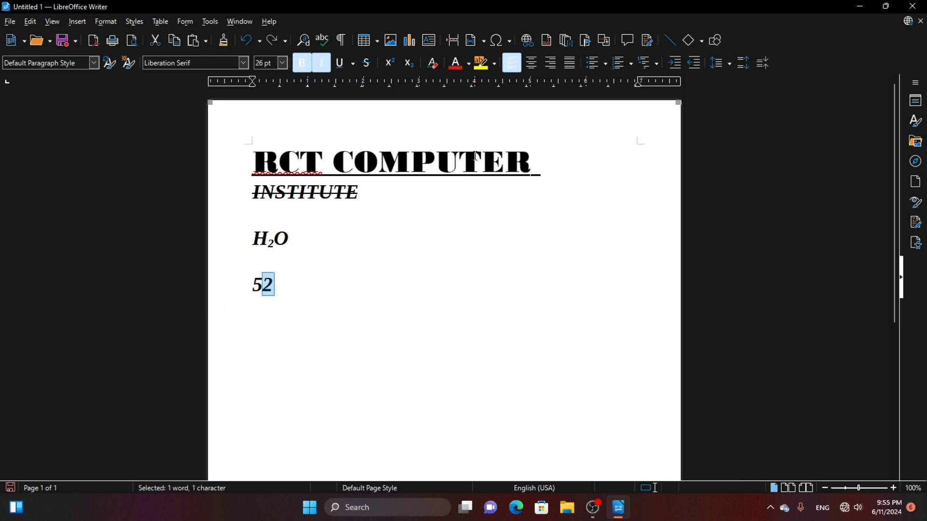
{"action": "left_click", "coordinate": [392, 63]}
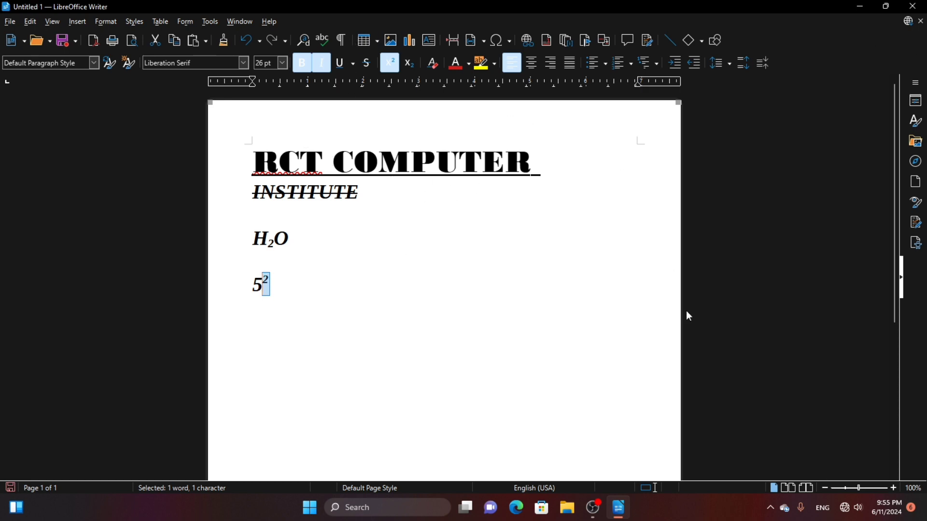
{"action": "left_click", "coordinate": [593, 507]}
Step: Try yellow, two very dark shades and white as the font color of the heading words "RCT COMPUTER"
{"action": "left_click_drag", "start_coordinate": [542, 168], "coordinate": [252, 167]}
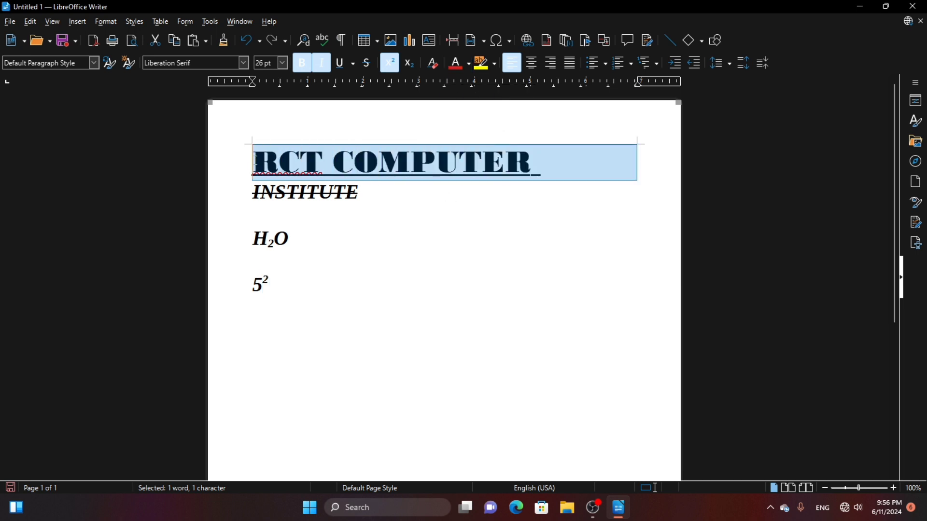
{"action": "left_click", "coordinate": [467, 65]}
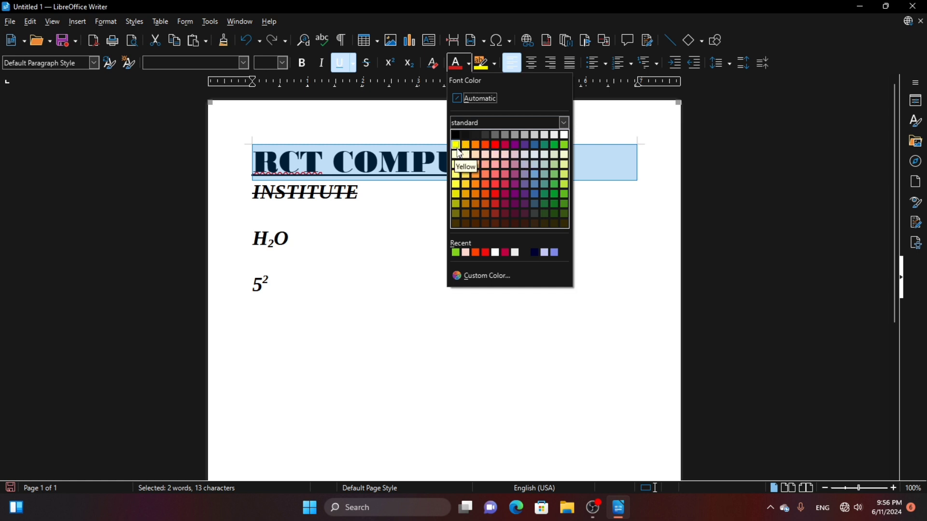
{"action": "left_click", "coordinate": [457, 164]}
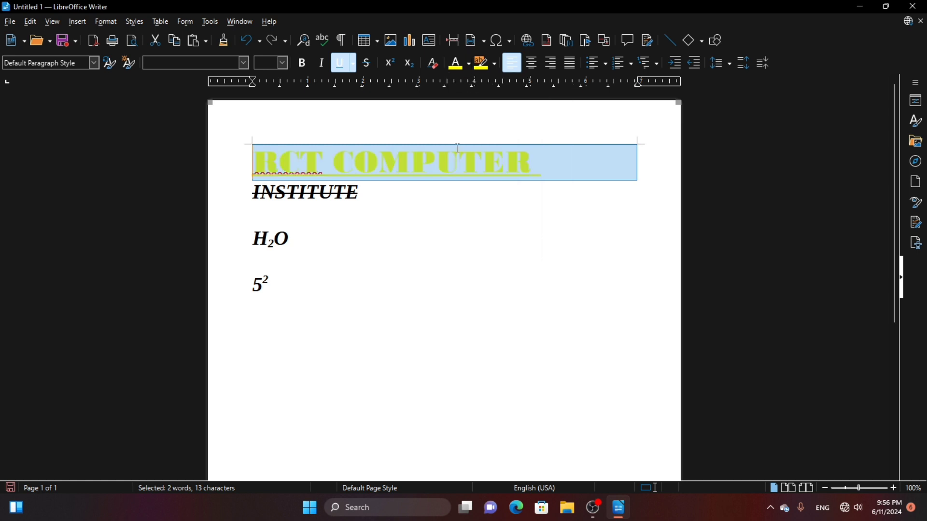
{"action": "left_click", "coordinate": [469, 68]}
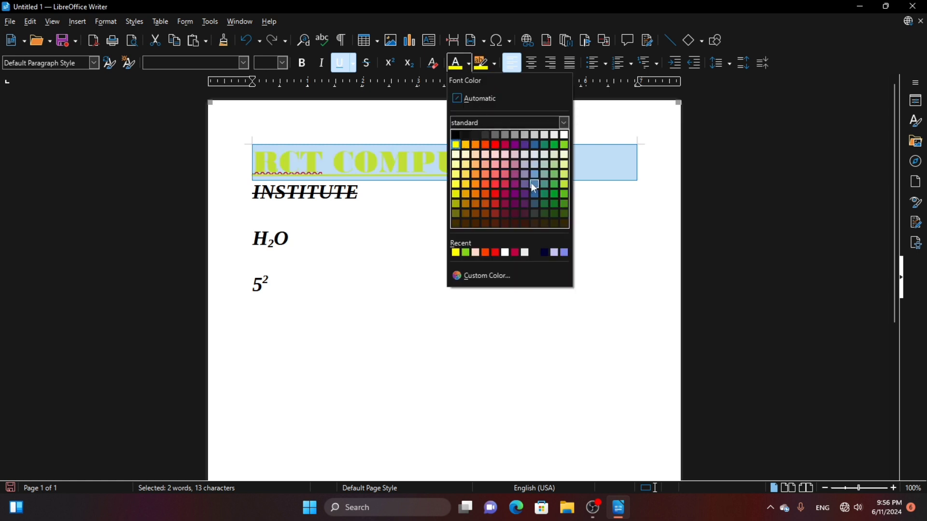
{"action": "left_click", "coordinate": [505, 221]}
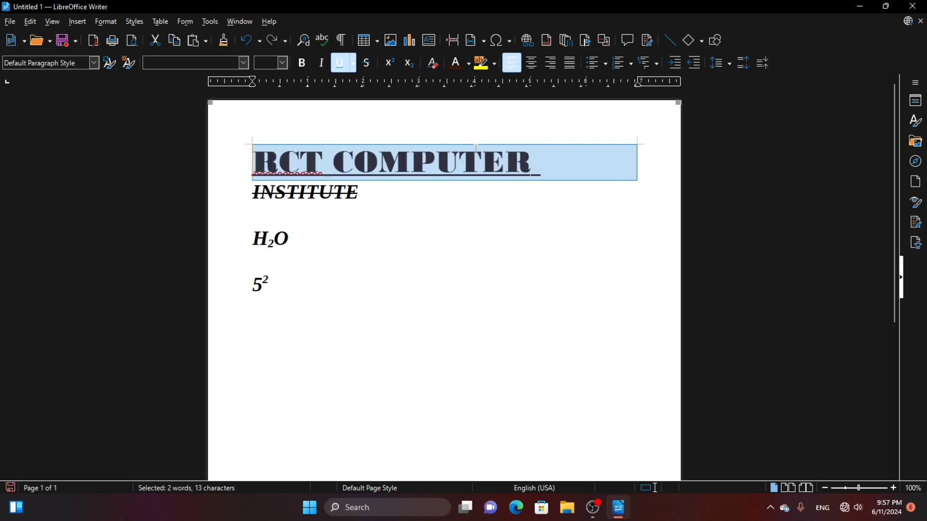
{"action": "left_click", "coordinate": [469, 63]}
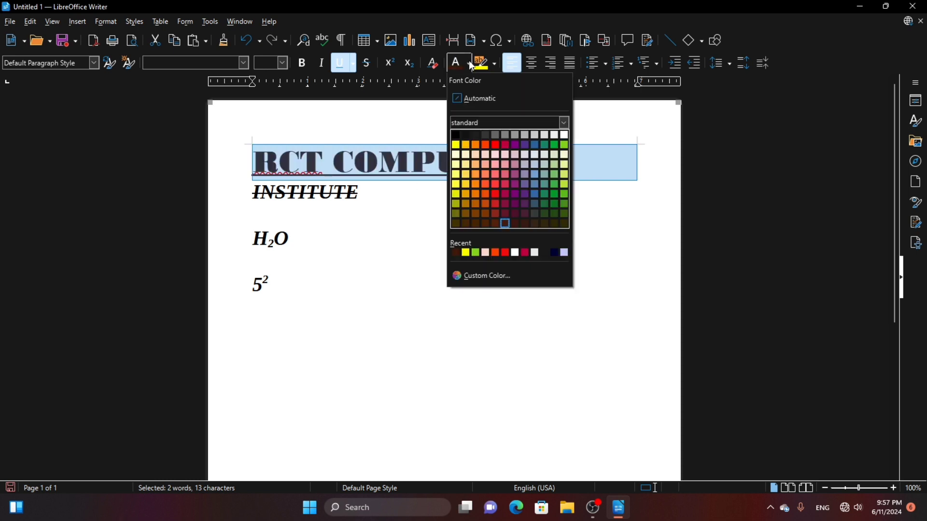
{"action": "left_click", "coordinate": [457, 224]}
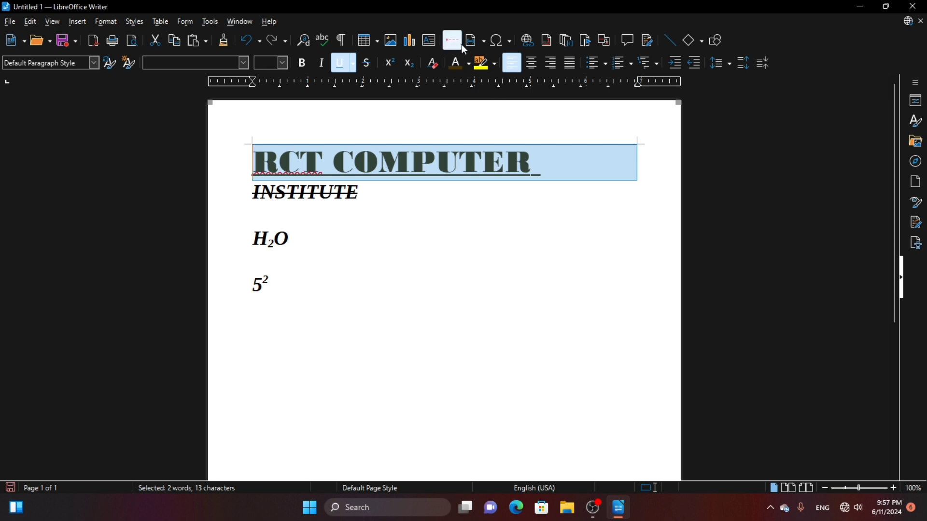
{"action": "left_click", "coordinate": [468, 63]}
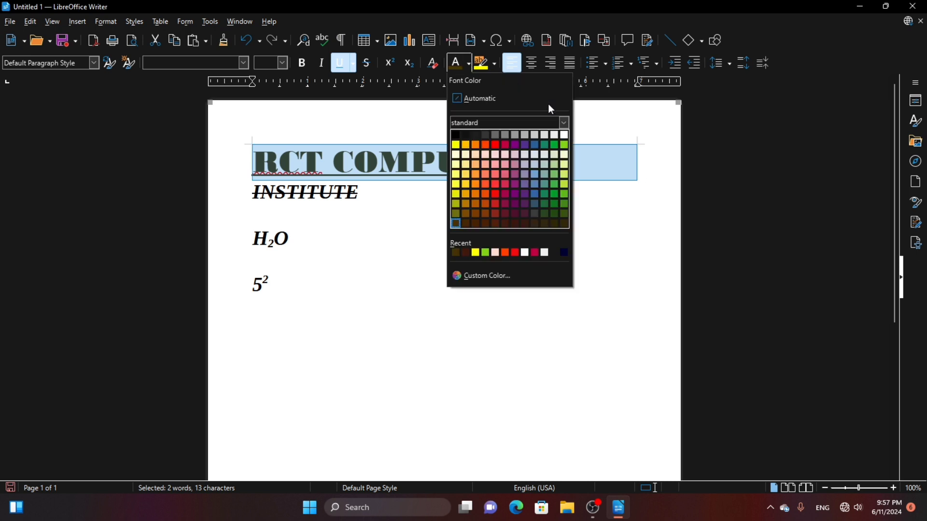
{"action": "left_click", "coordinate": [564, 135]}
Step: Set the font color of the selected words "RCT COMPUTER" to Dark Purple 1
{"action": "left_click", "coordinate": [469, 63]}
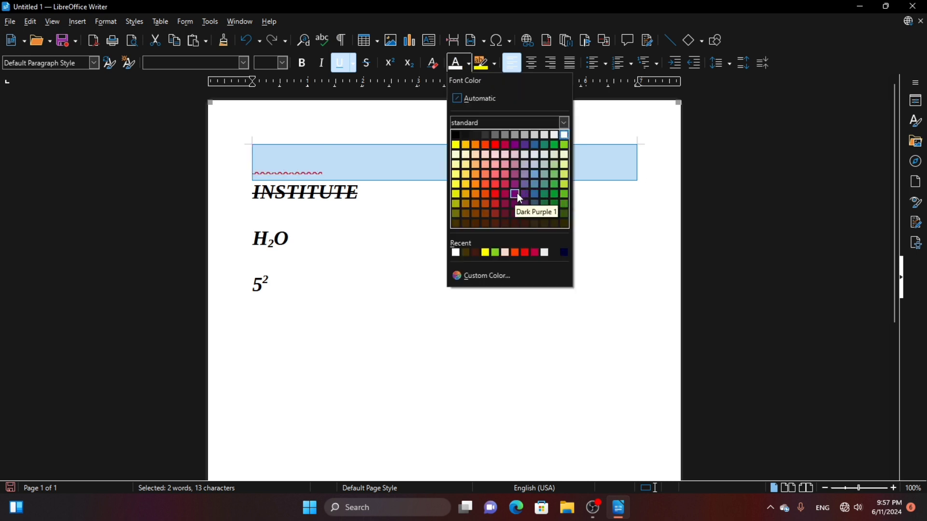
{"action": "left_click", "coordinate": [515, 194]}
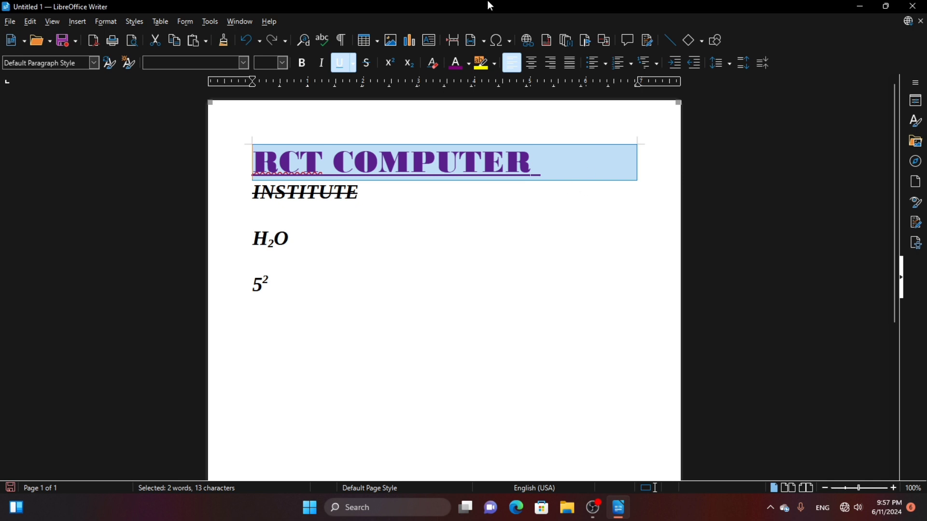
{"action": "left_click", "coordinate": [468, 256]}
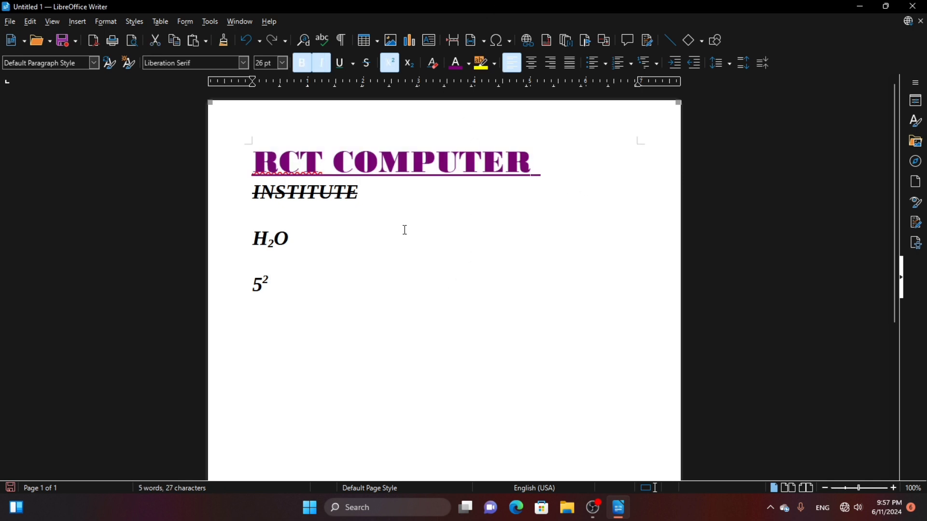
Step: Highlight the word "INSTITUTE" in the heading with a light lime color
{"action": "left_click_drag", "start_coordinate": [360, 193], "coordinate": [256, 190]}
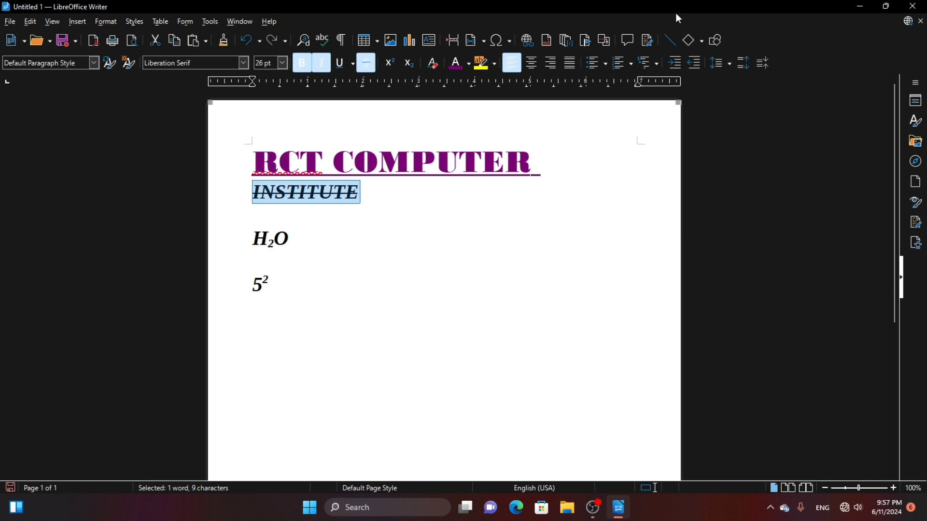
{"action": "left_click", "coordinate": [495, 63]}
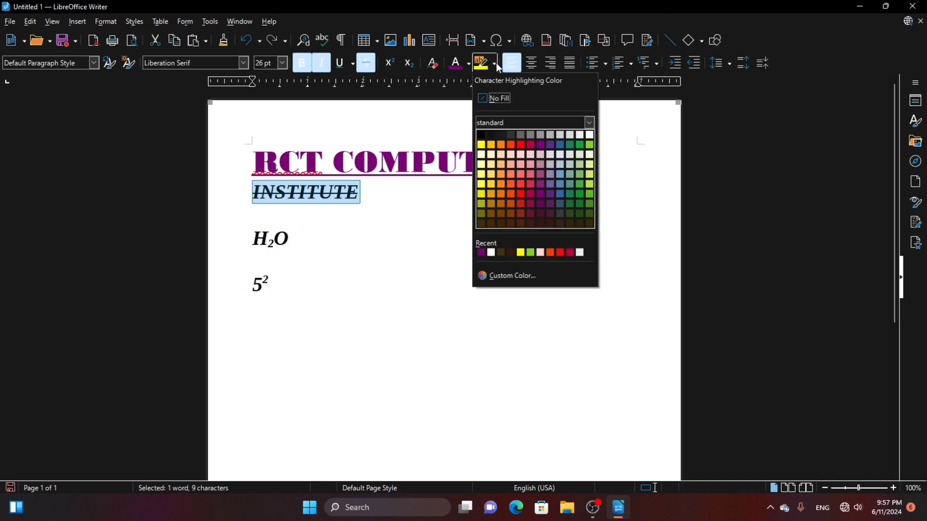
{"action": "left_click", "coordinate": [590, 175]}
{"action": "left_click", "coordinate": [454, 210]}
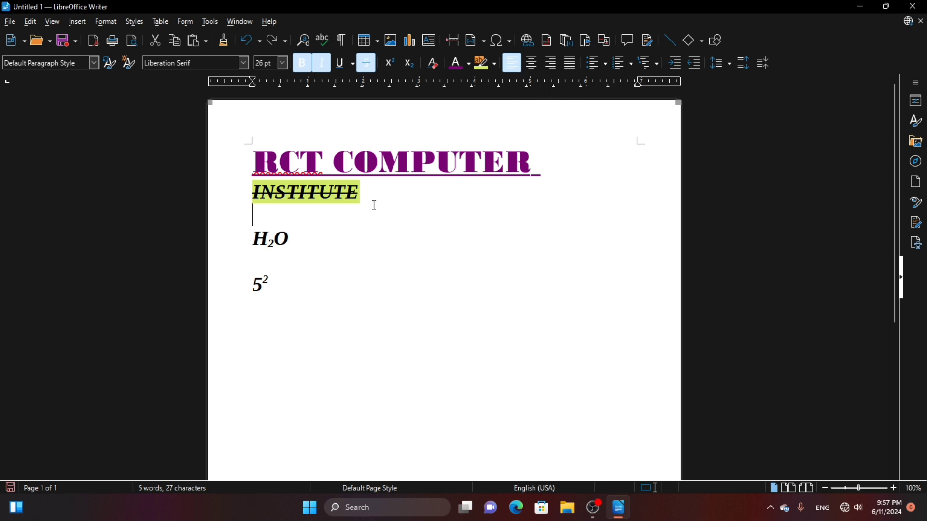
Step: Try center and right alignment on the heading paragraph "RCT COMPUTER INSTITUTE", then set it to justified
{"action": "left_click_drag", "start_coordinate": [375, 202], "coordinate": [251, 194]}
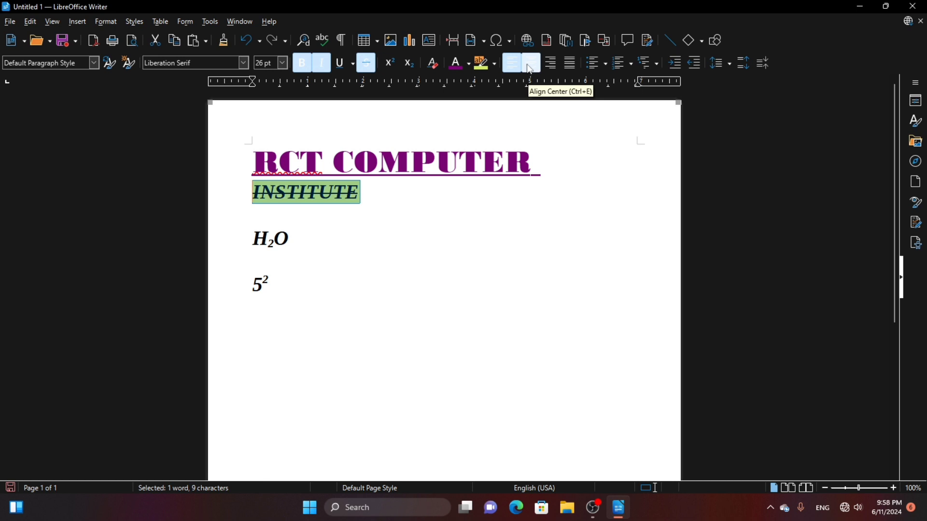
{"action": "left_click", "coordinate": [530, 68]}
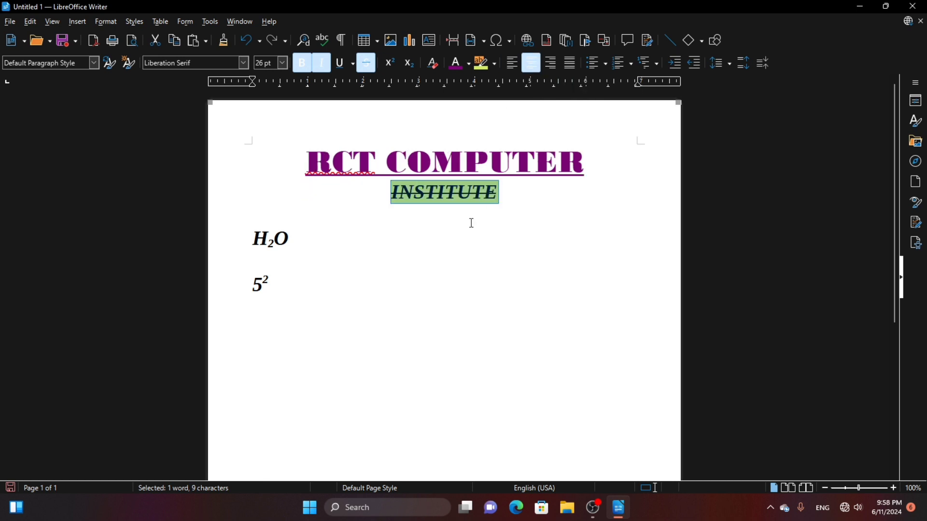
{"action": "left_click", "coordinate": [556, 72]}
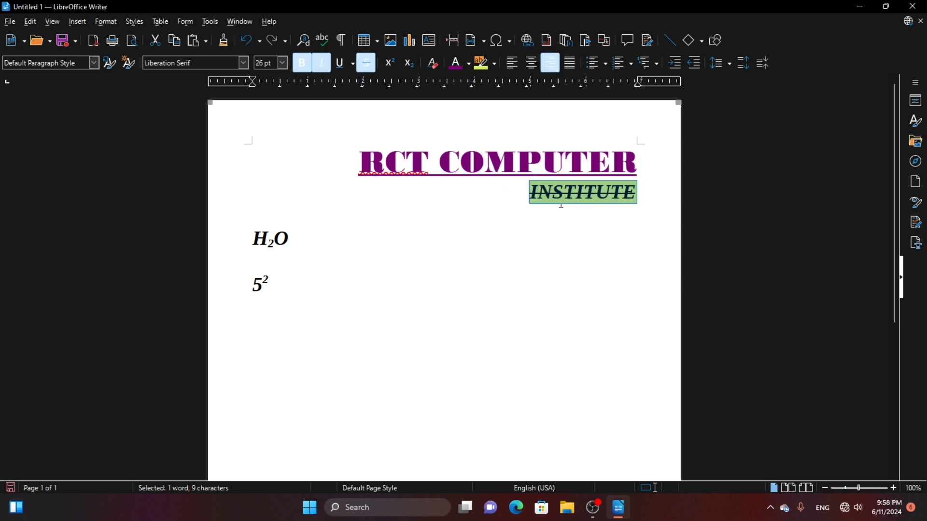
{"action": "left_click", "coordinate": [574, 72]}
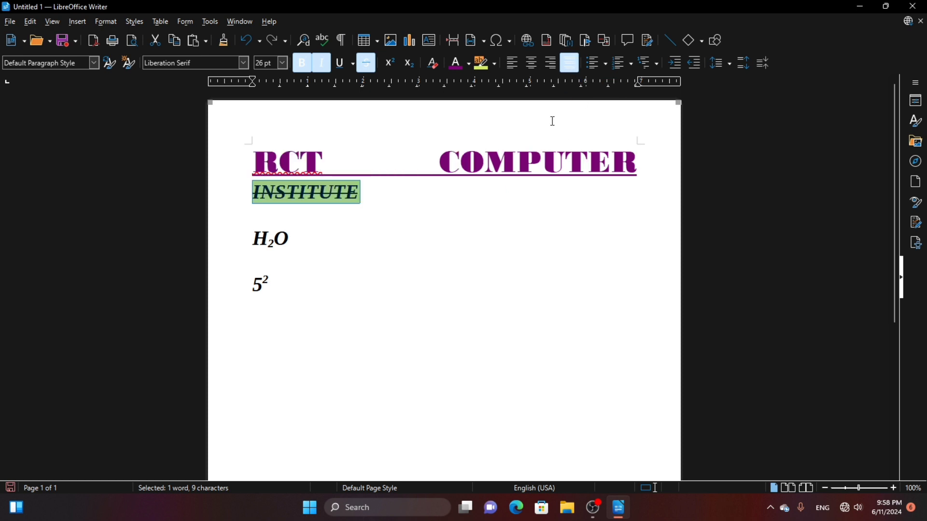